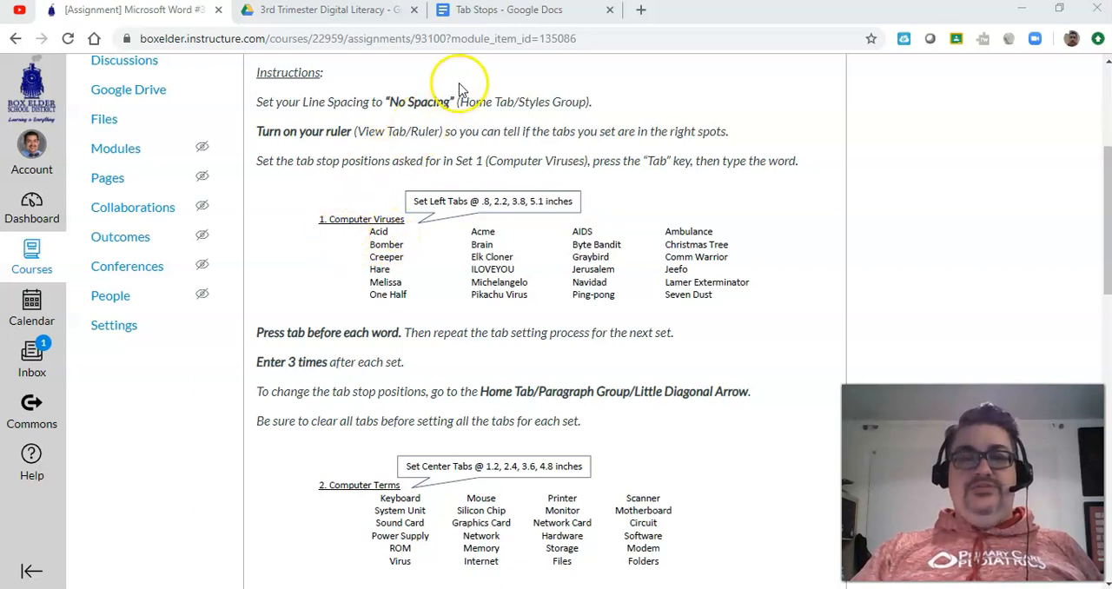
Step: Examine the tab stops used by the word list under Computer Viruses in the finished Tab Stops document
left_click(479, 11)
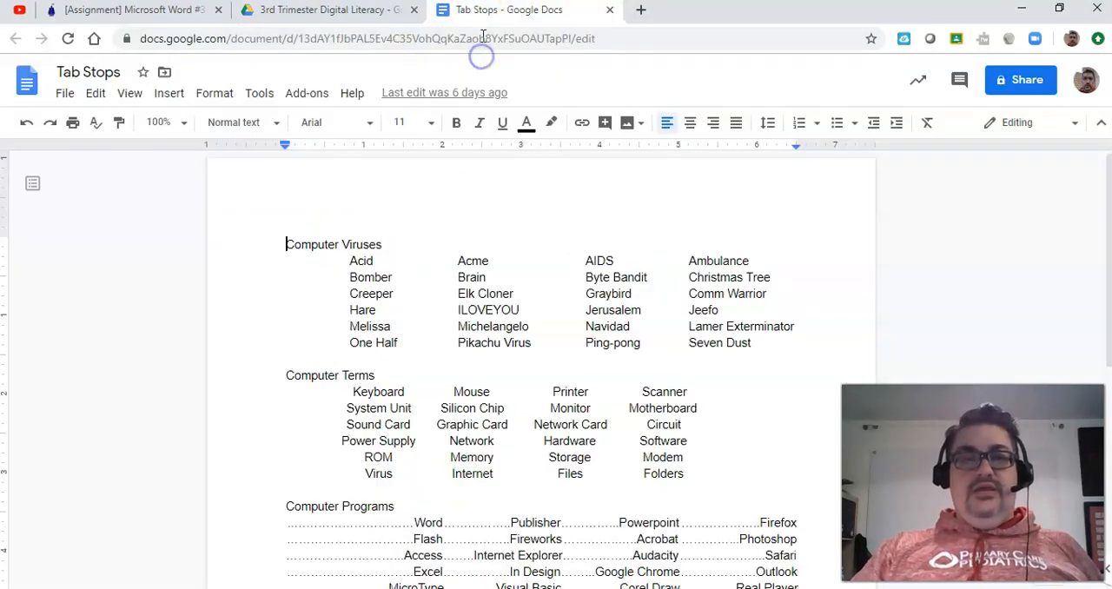
left_click(351, 260)
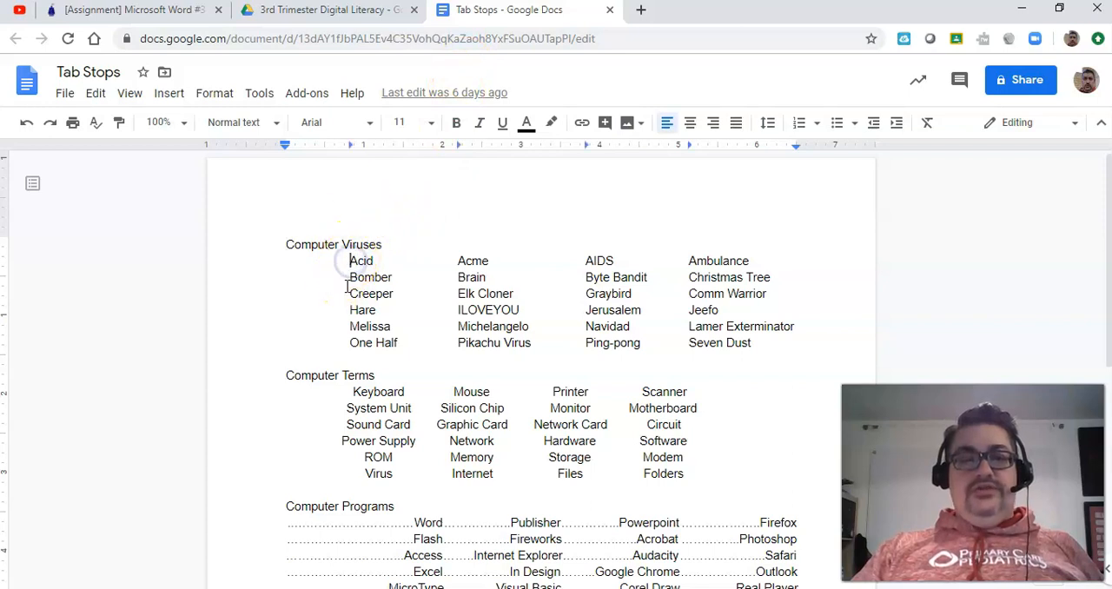
left_click(349, 294)
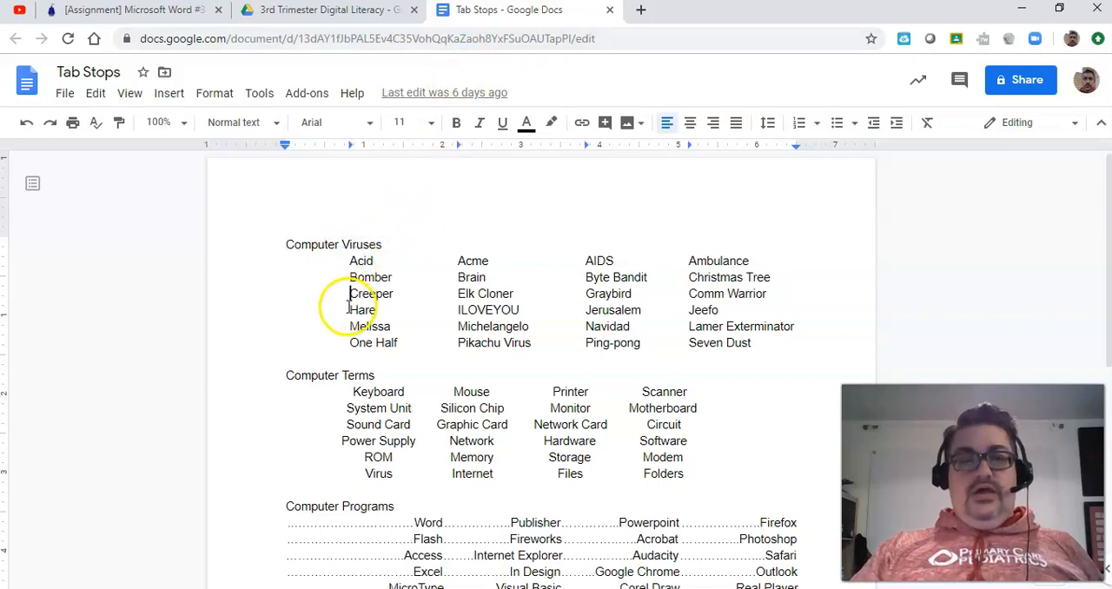
left_click(349, 327)
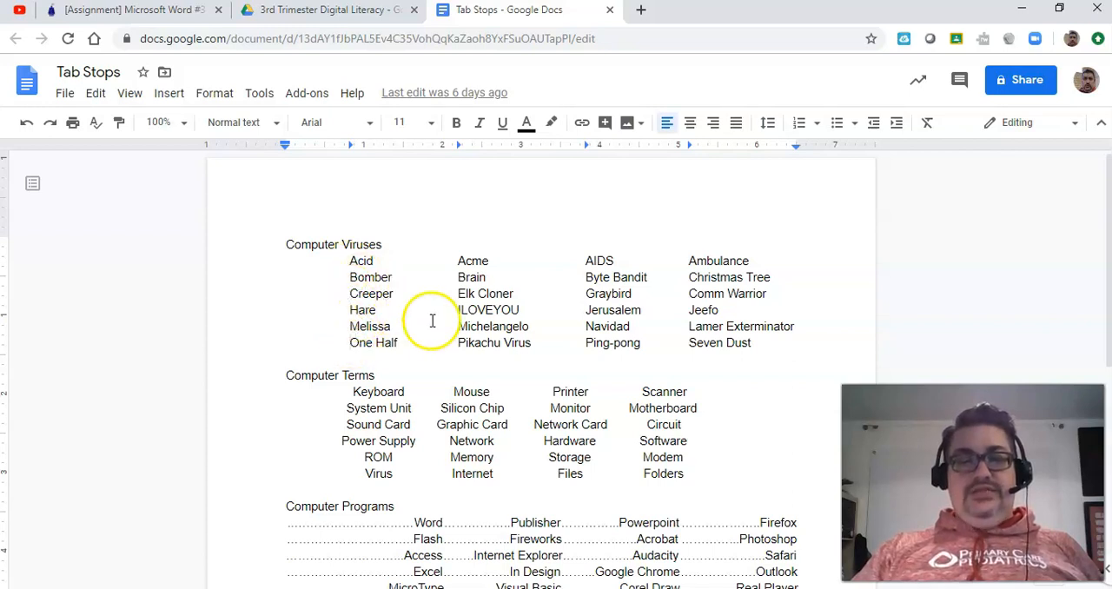
left_click(286, 259)
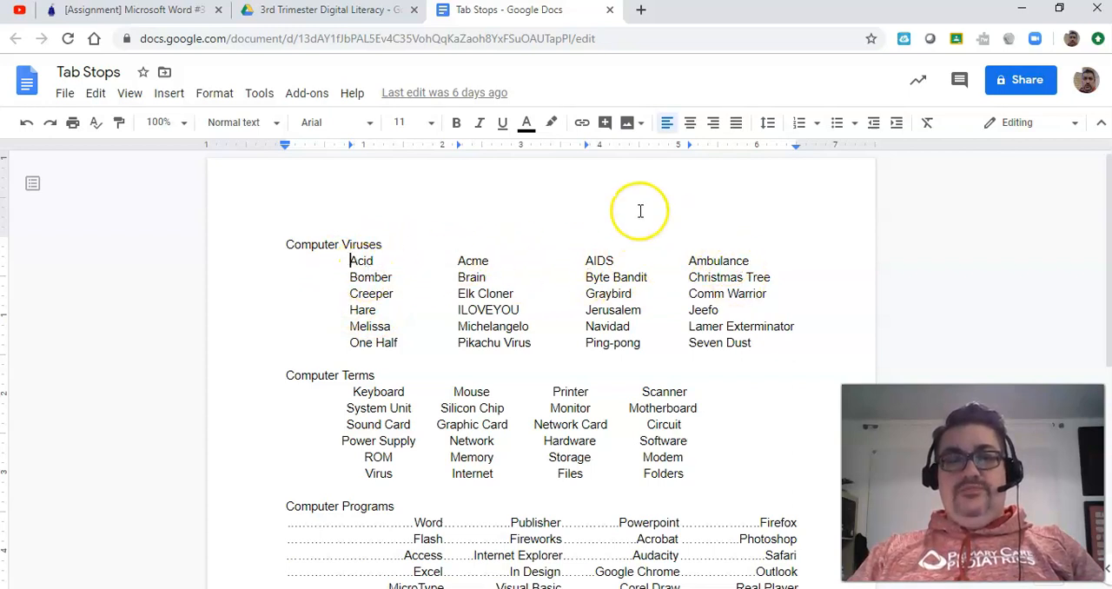
Step: Create a blank Google Docs document in the 3rd Trimester Digital Literacy folder on Google Drive
left_click(169, 10)
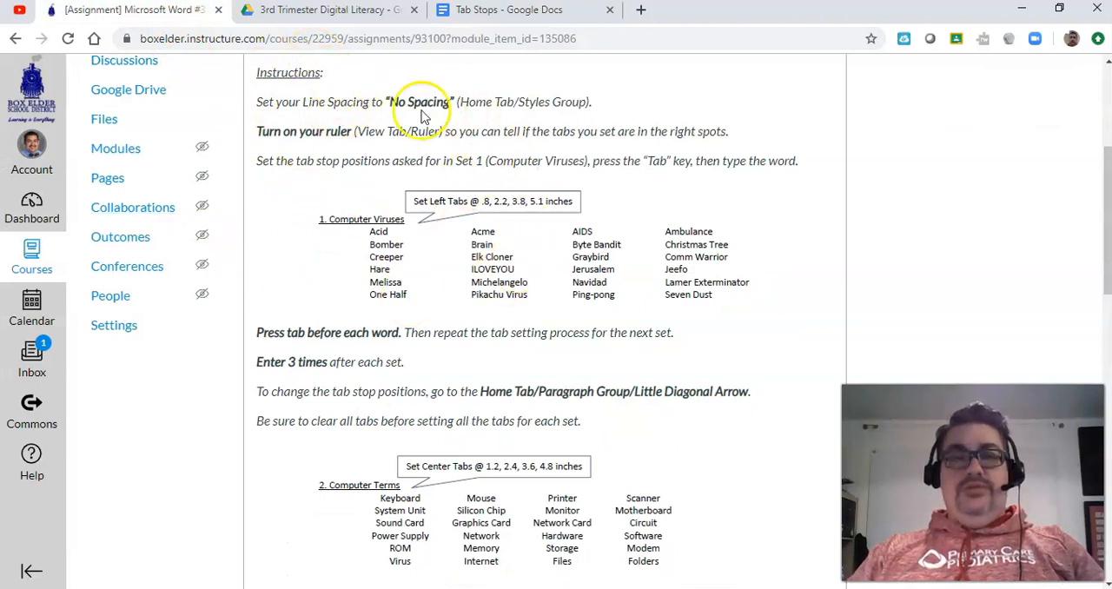
left_click(319, 11)
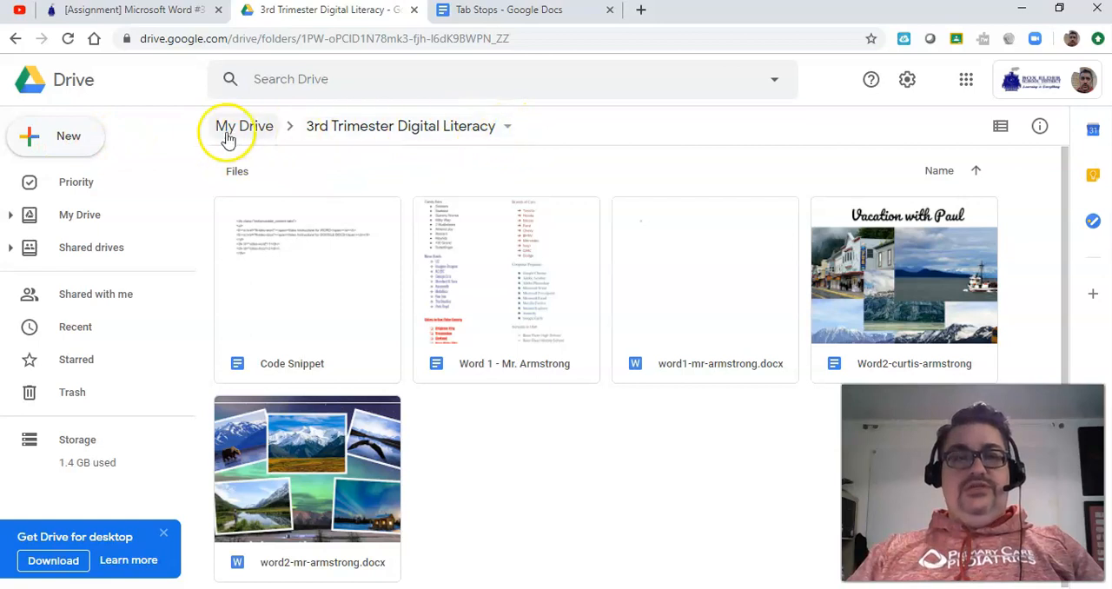
left_click(82, 141)
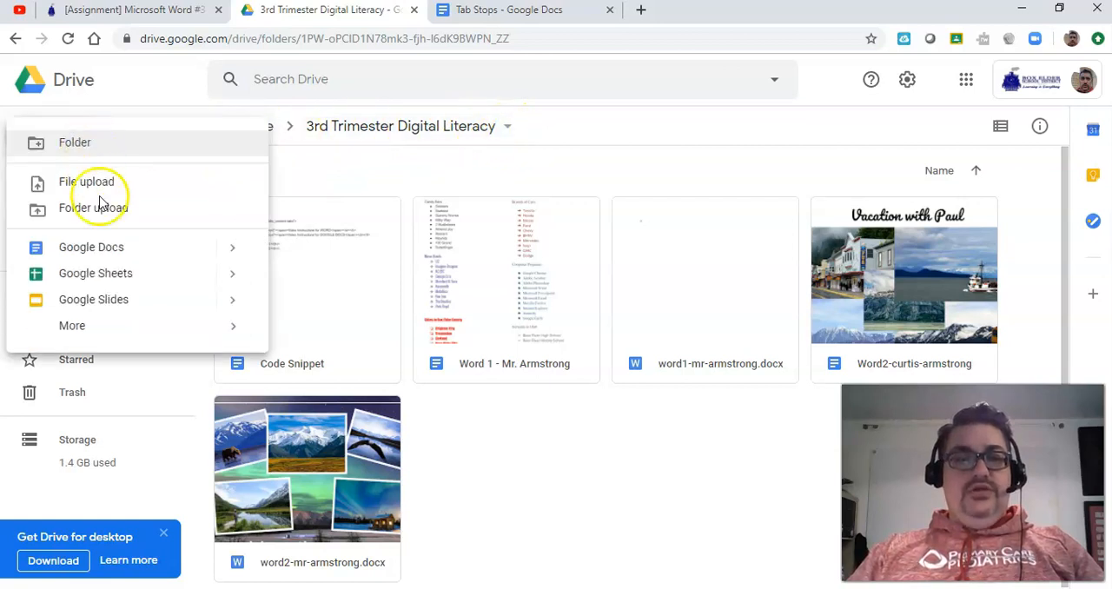
left_click(96, 250)
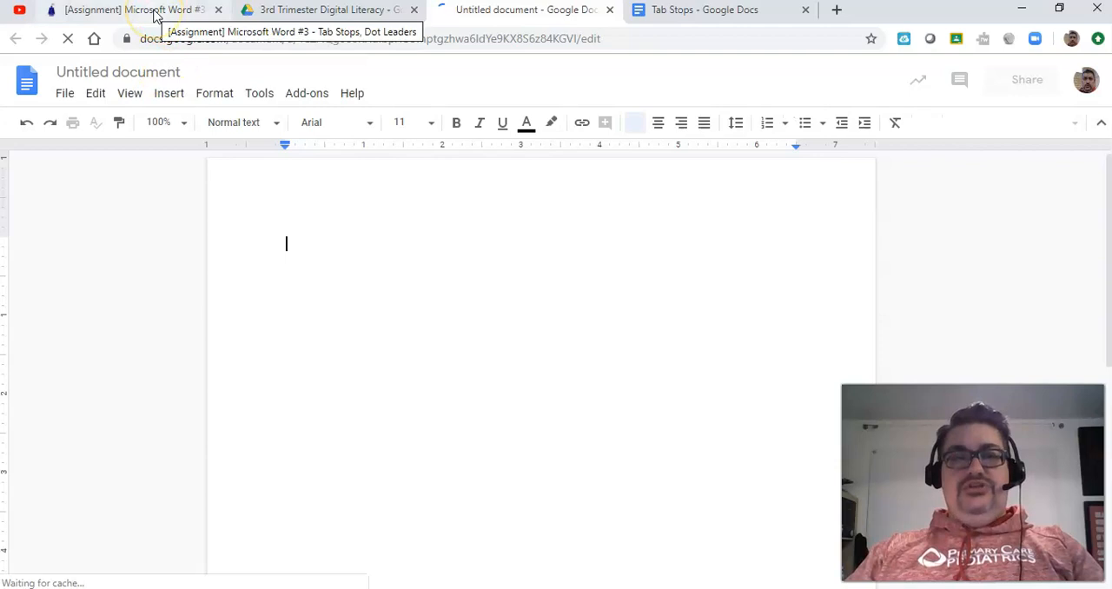
Step: Rename the new document as "Word3-" followed by the owner's title and last name, matching the earlier assignment files
left_click(154, 13)
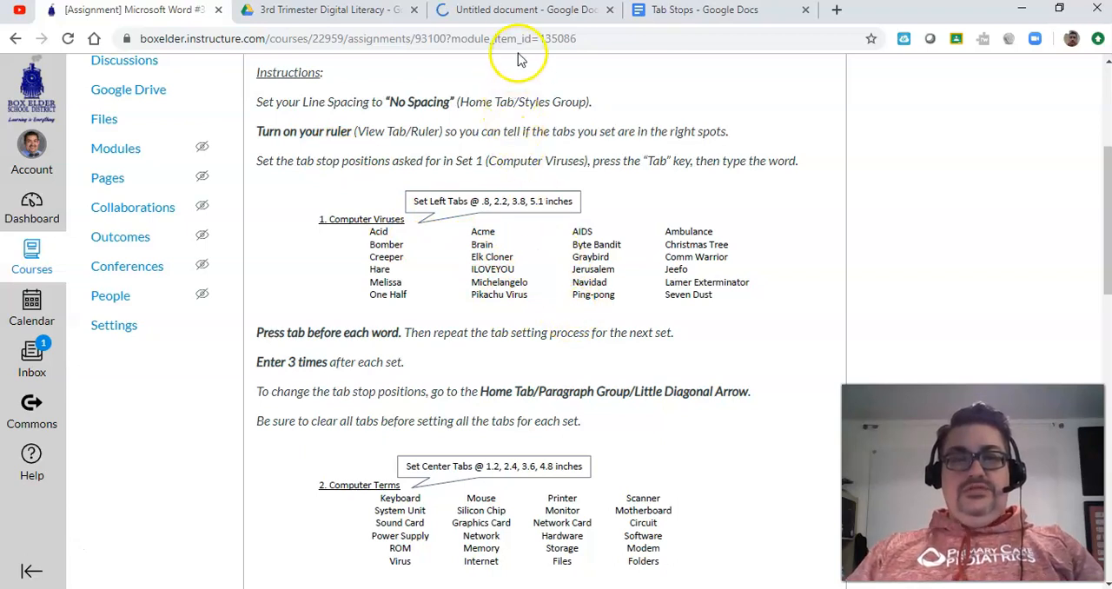
left_click(500, 12)
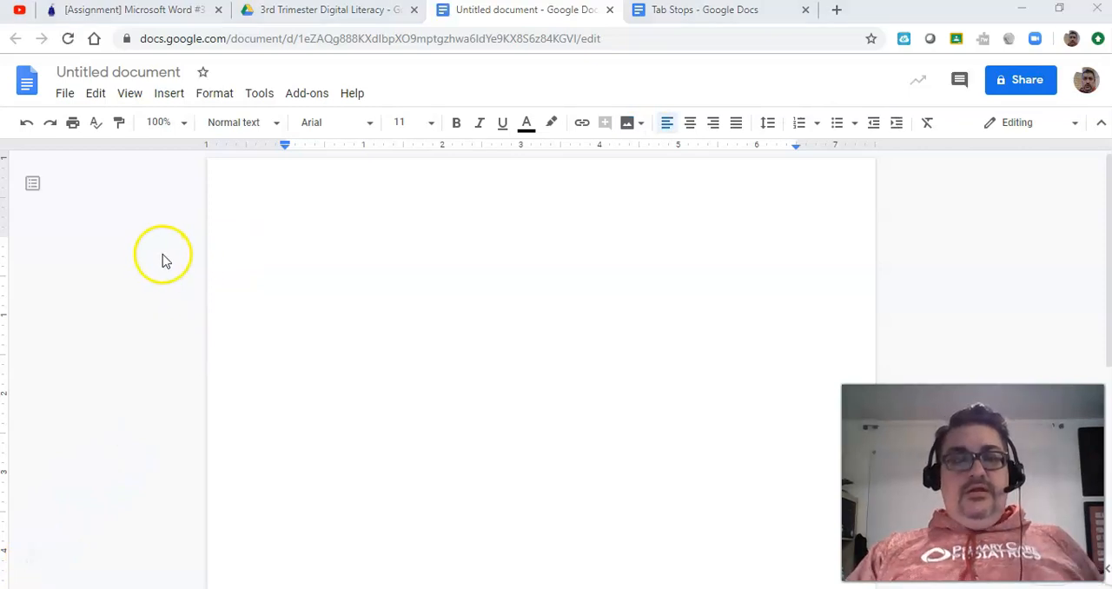
left_click(143, 73)
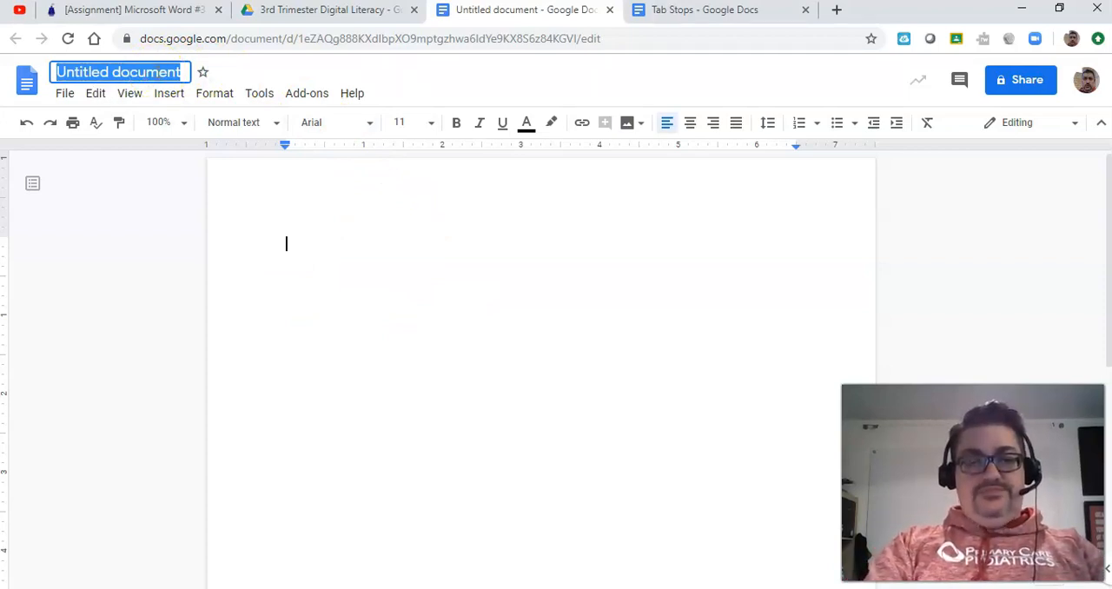
type("Word3-")
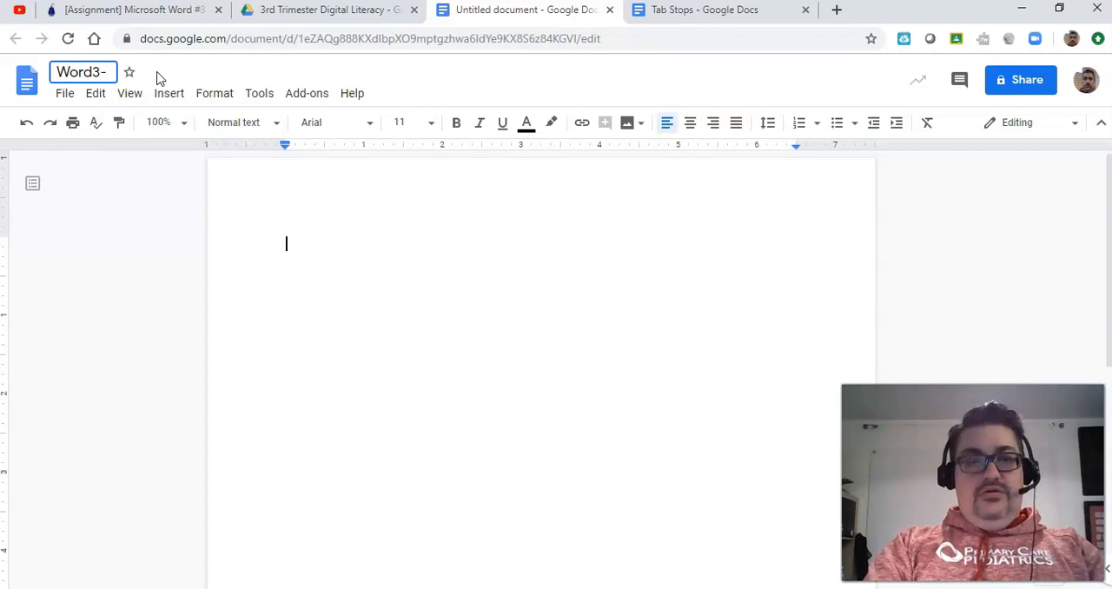
left_click(278, 10)
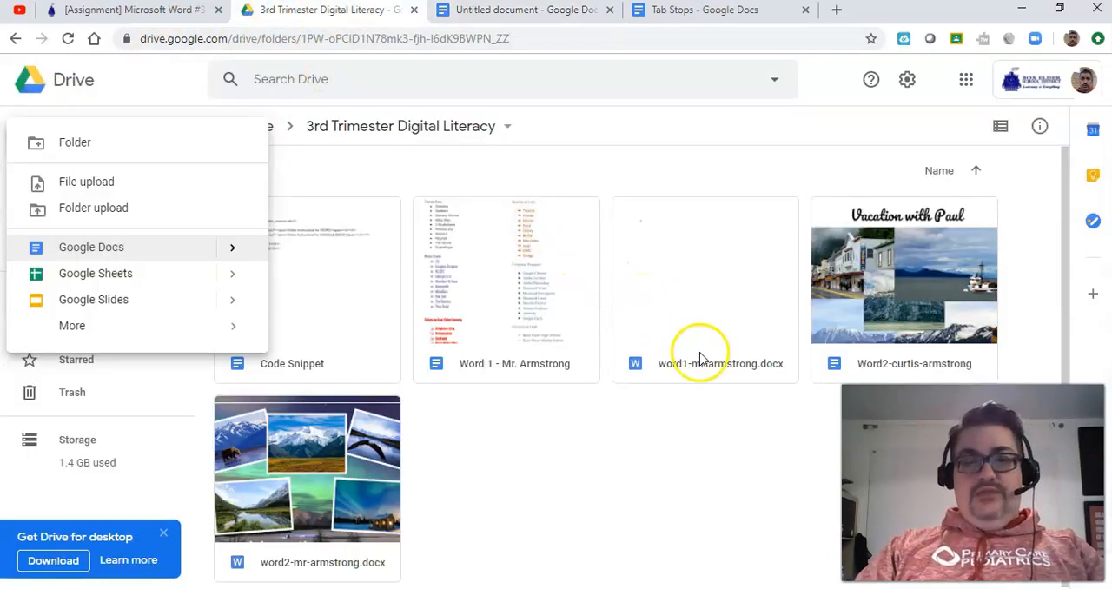
left_click(706, 347)
left_click(507, 12)
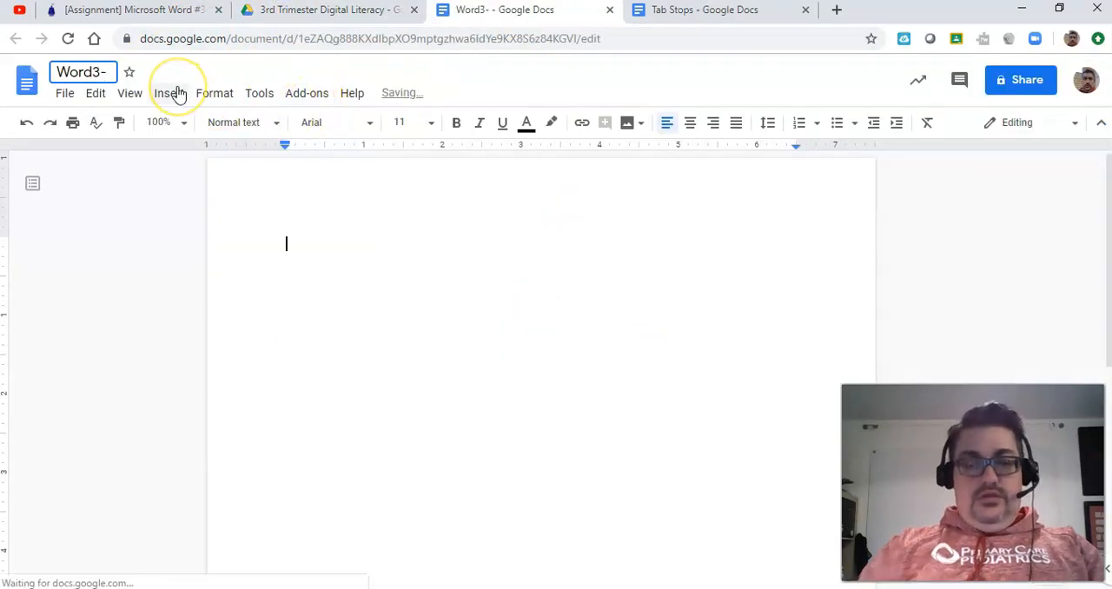
type("mr-armstrong")
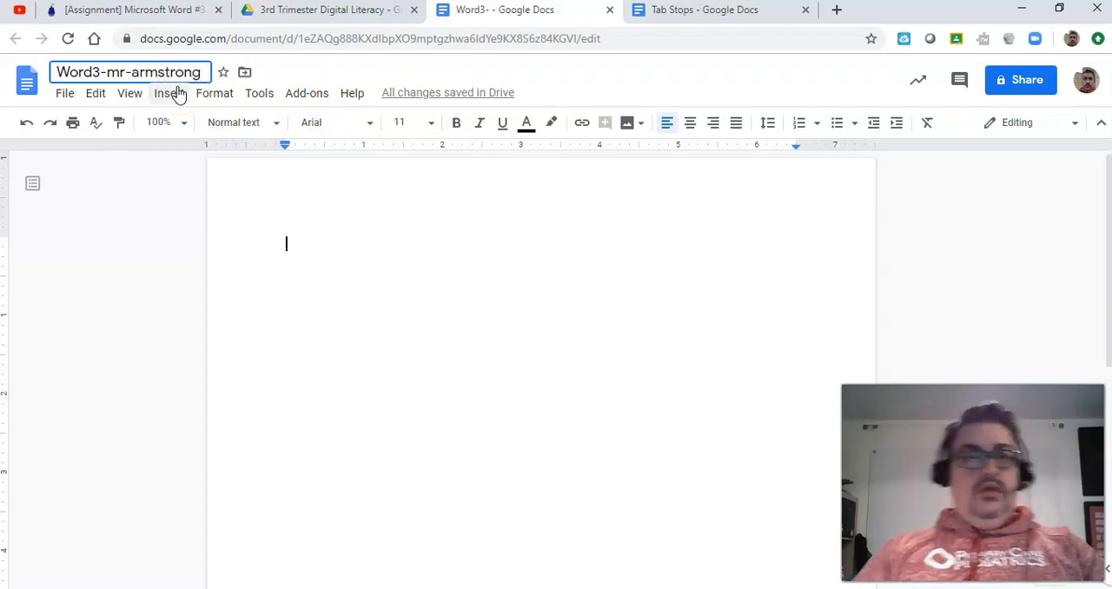
left_click(305, 248)
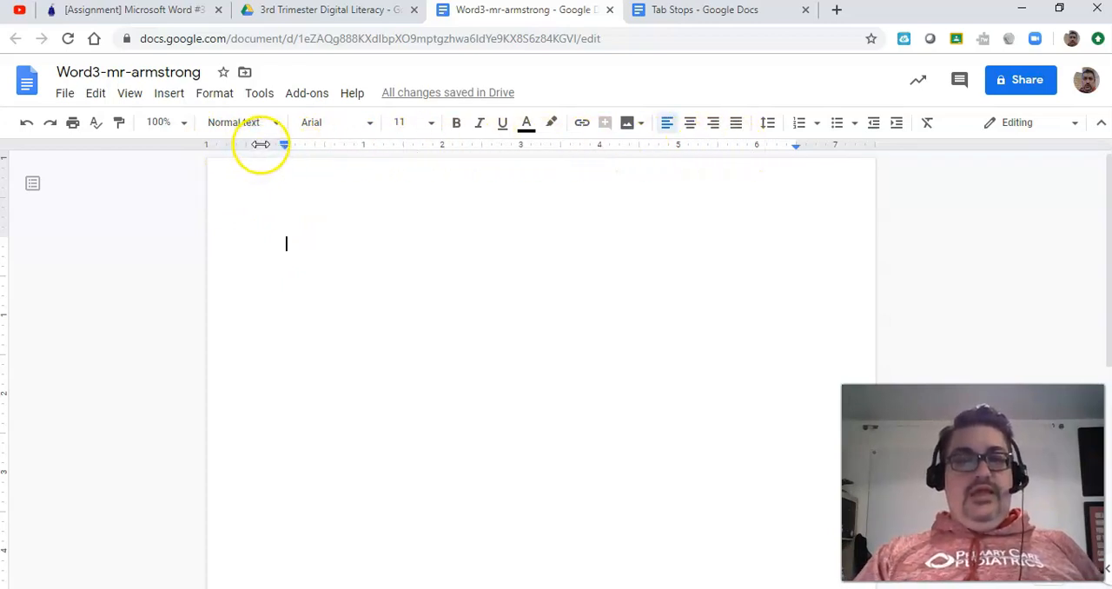
Step: Set both the left and right page margins to 0.5 inch
left_click_drag(252, 146, 221, 149)
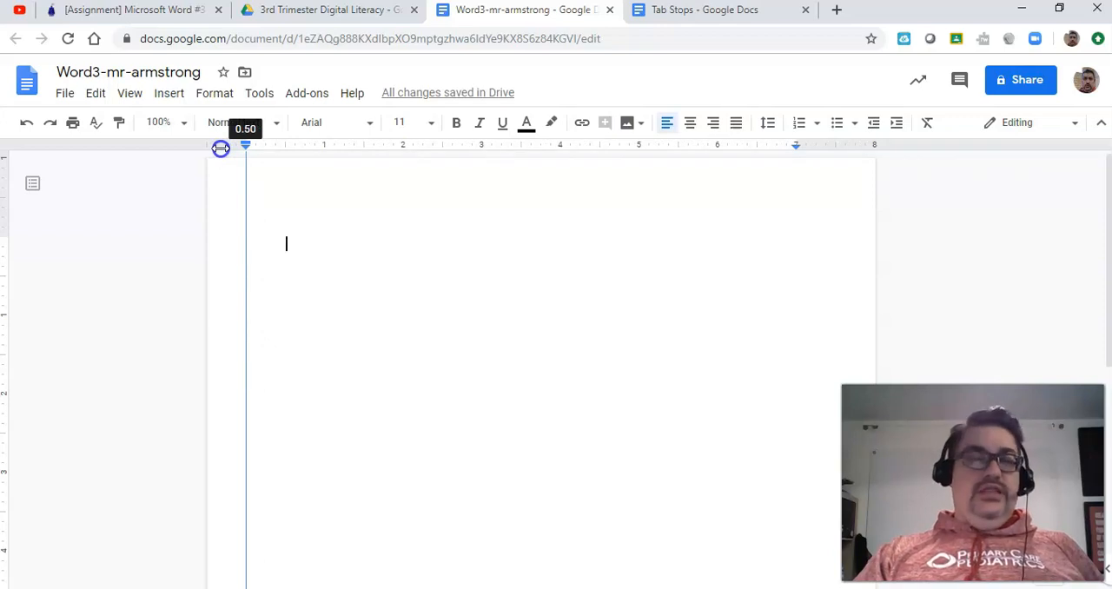
left_click_drag(221, 148, 221, 149)
left_click_drag(814, 144, 855, 146)
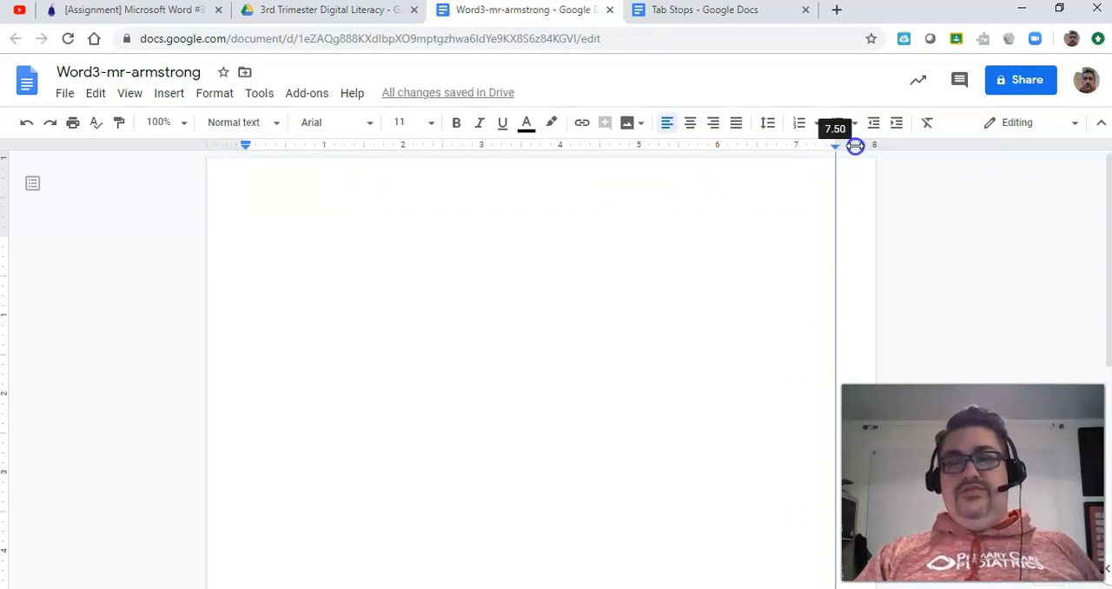
left_click_drag(855, 146, 632, 258)
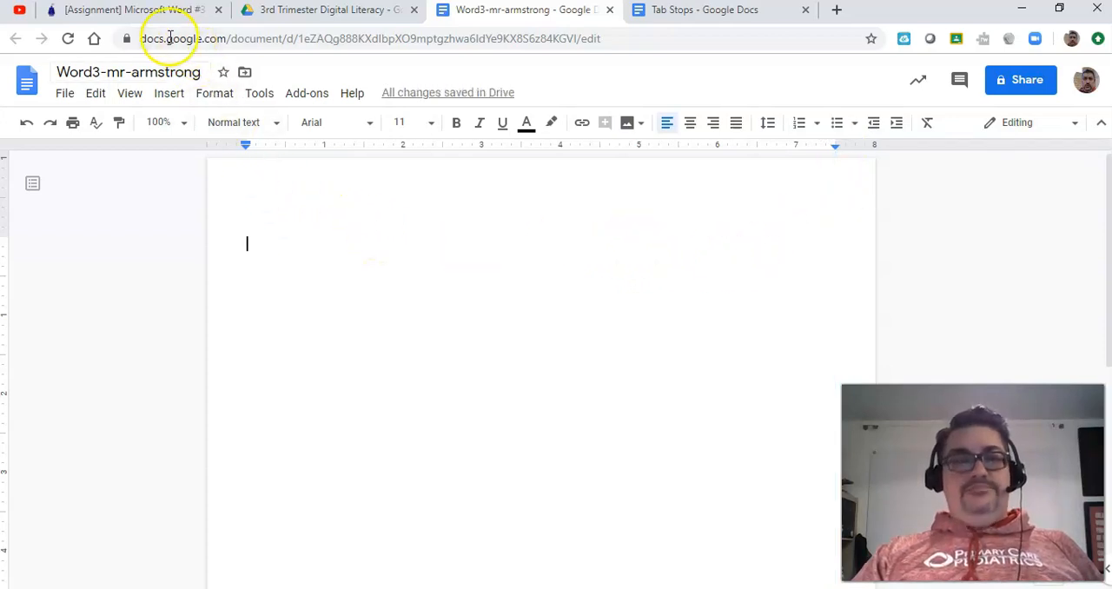
Step: Review the assignment's ruler instruction and check the document's Show ruler setting
left_click(131, 10)
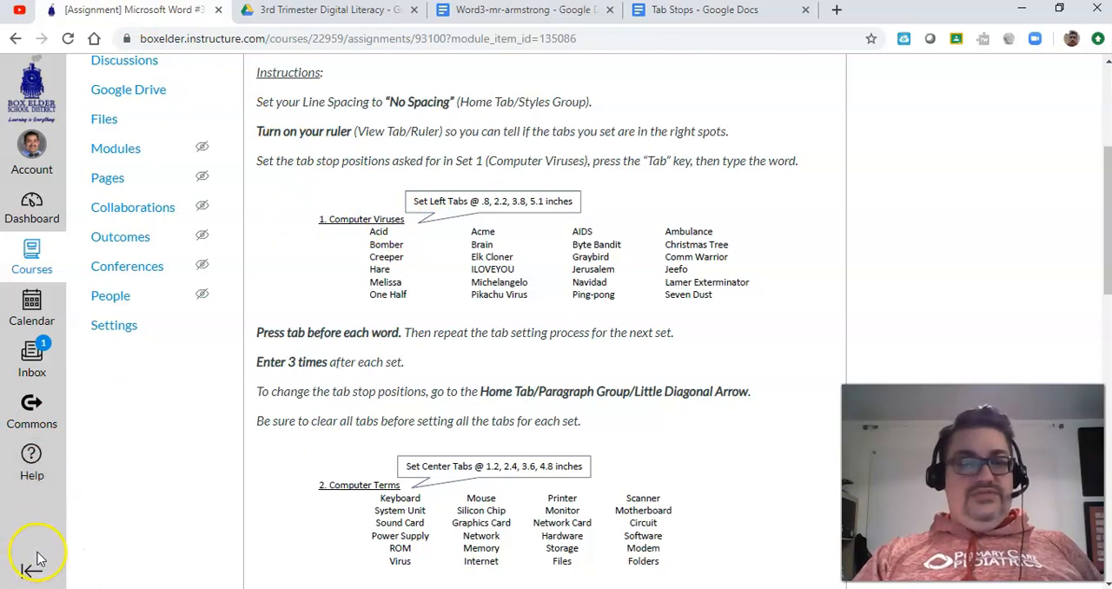
left_click(537, 15)
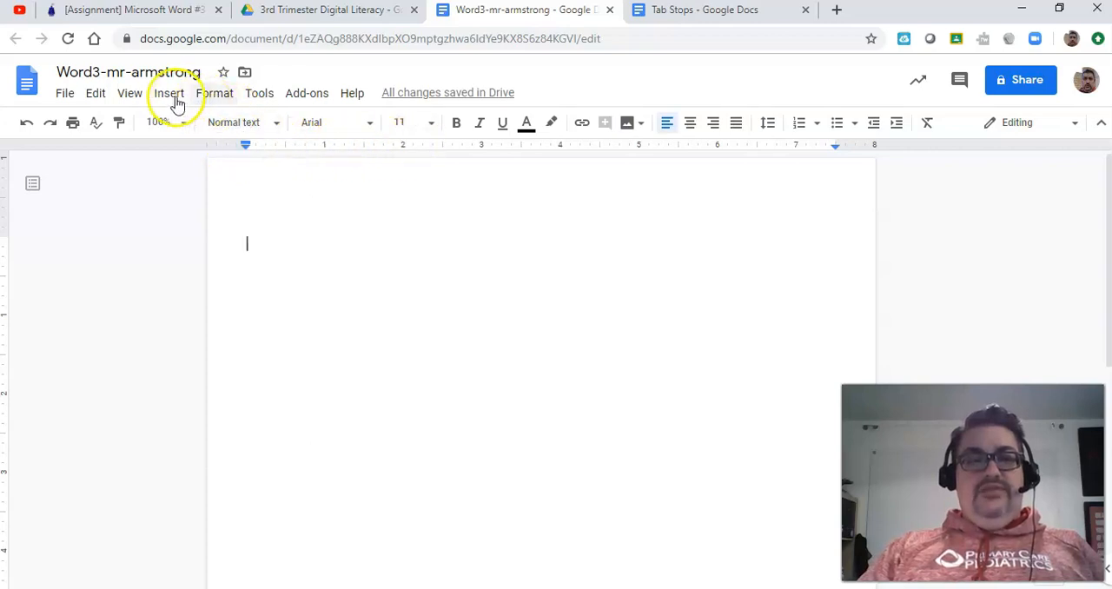
left_click(129, 95)
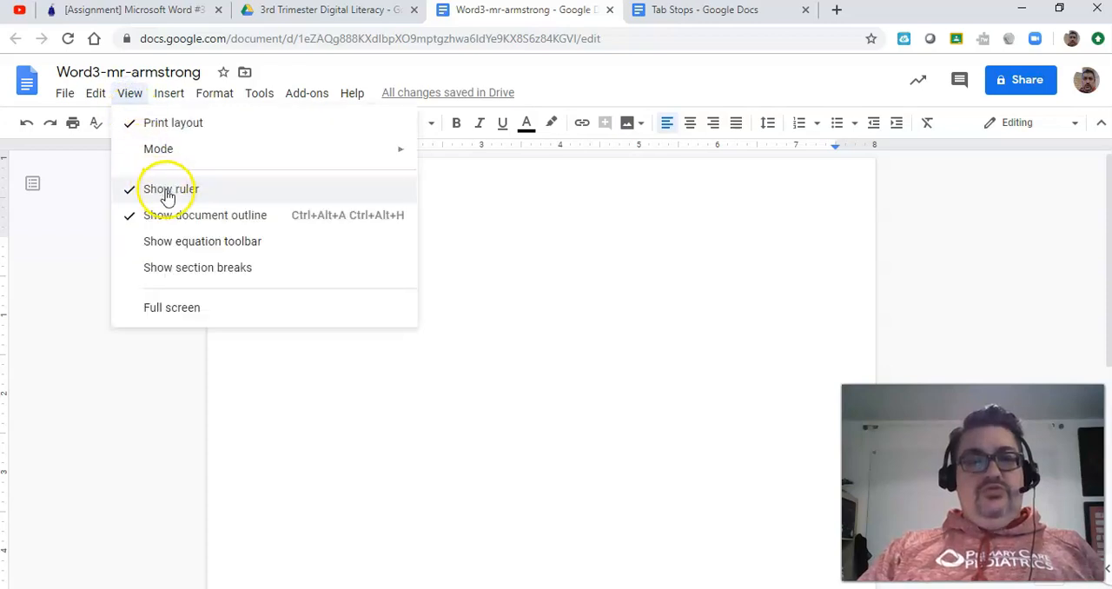
left_click(479, 238)
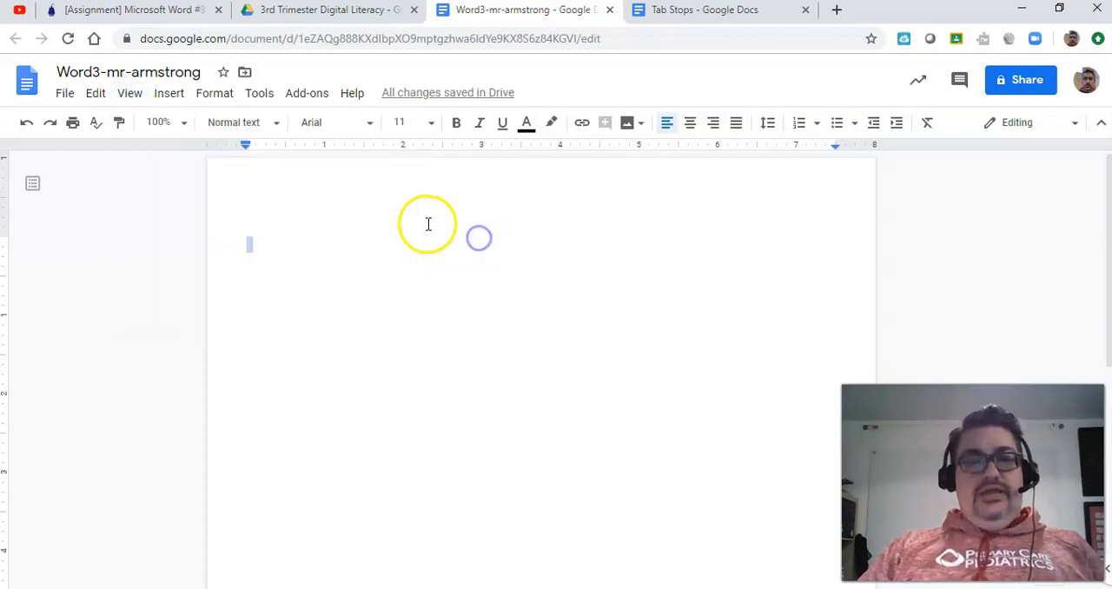
left_click(316, 234)
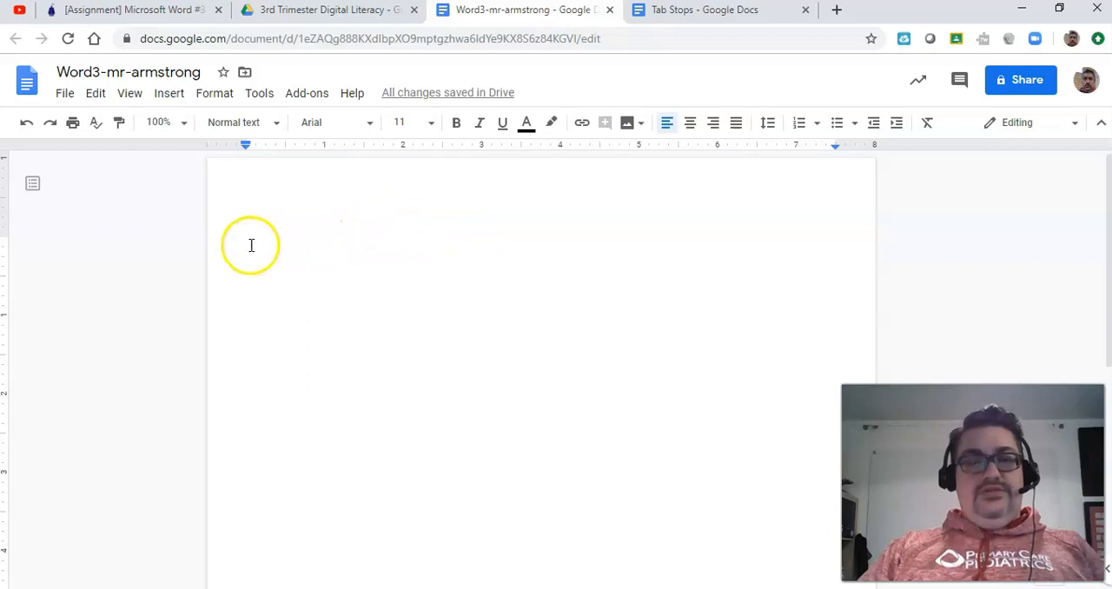
Step: Check the first set's title in the assignment, enter the heading "Computer Viruses" in the document, and start a new line
left_click(175, 12)
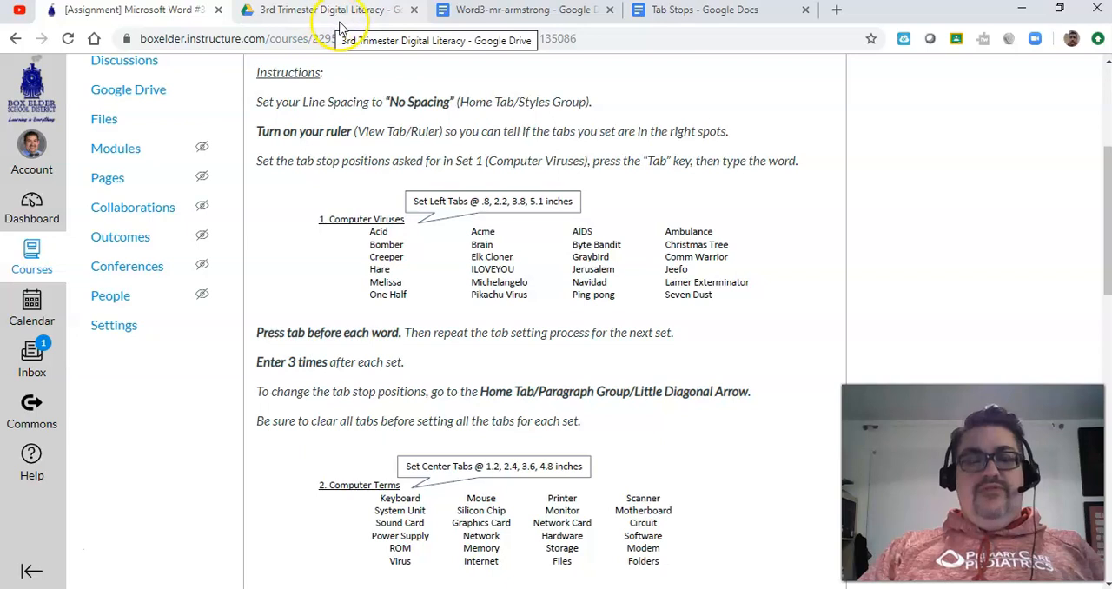
left_click(509, 10)
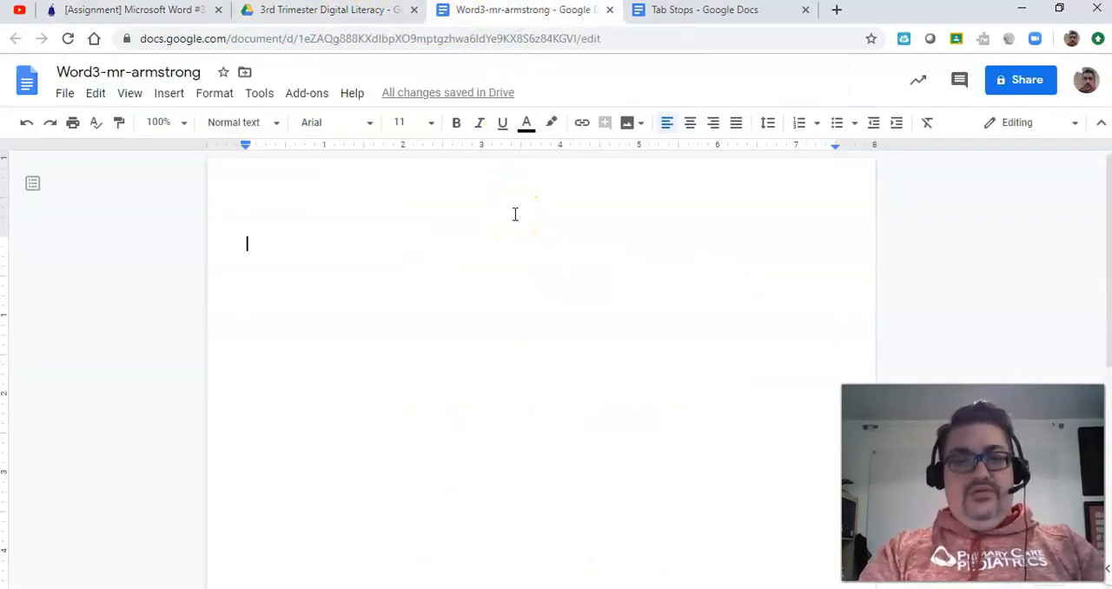
type("COmputer Viruses")
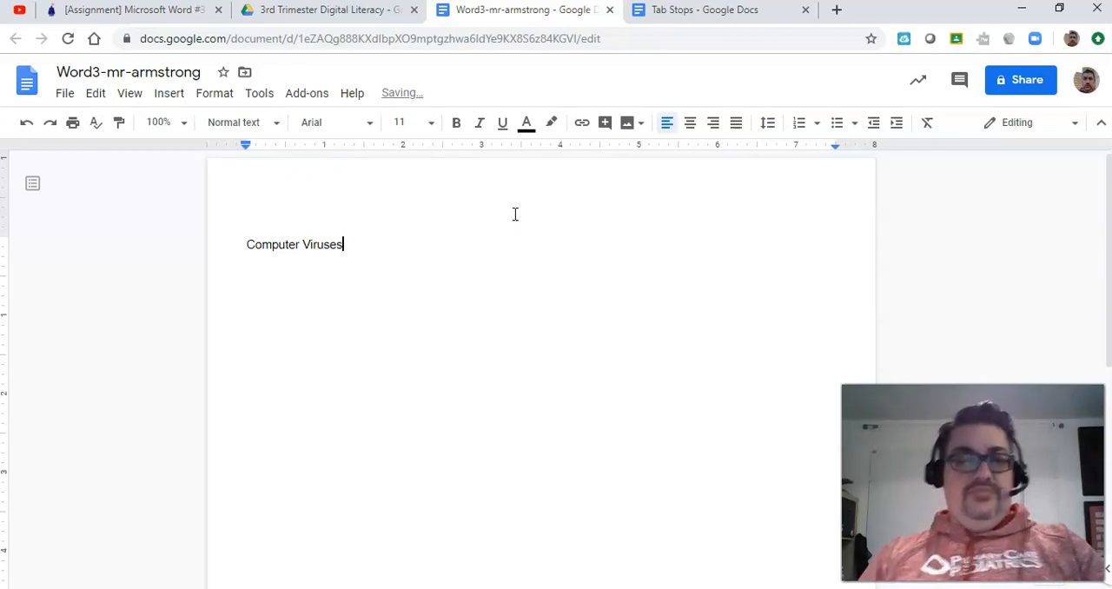
key("Return")
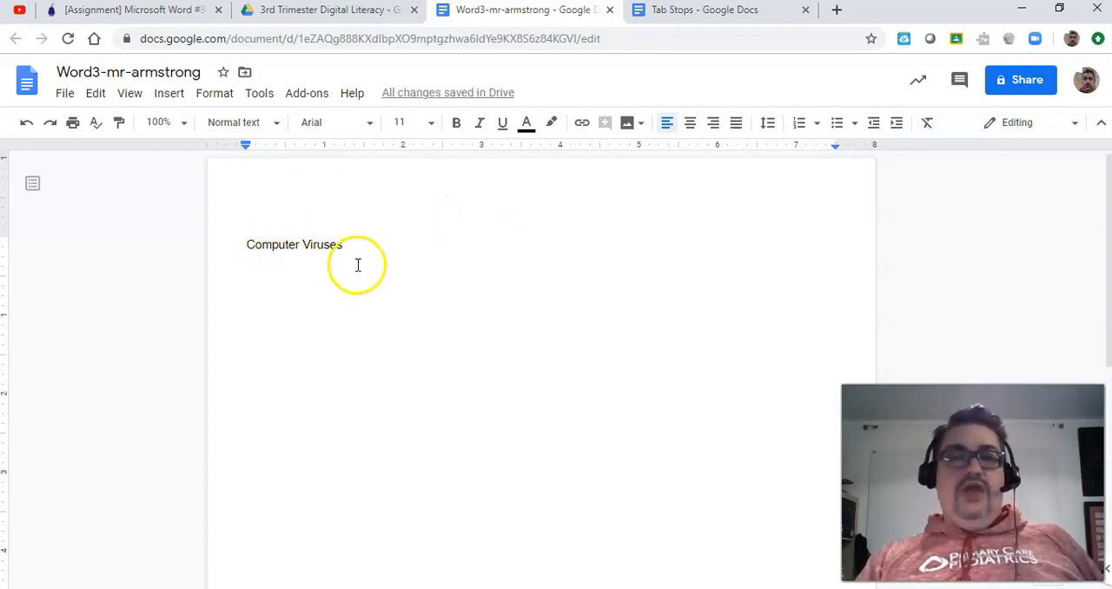
Step: Check the assignment's tab instructions, and try out the default tab stops on the line below the heading before clearing it
left_click(128, 12)
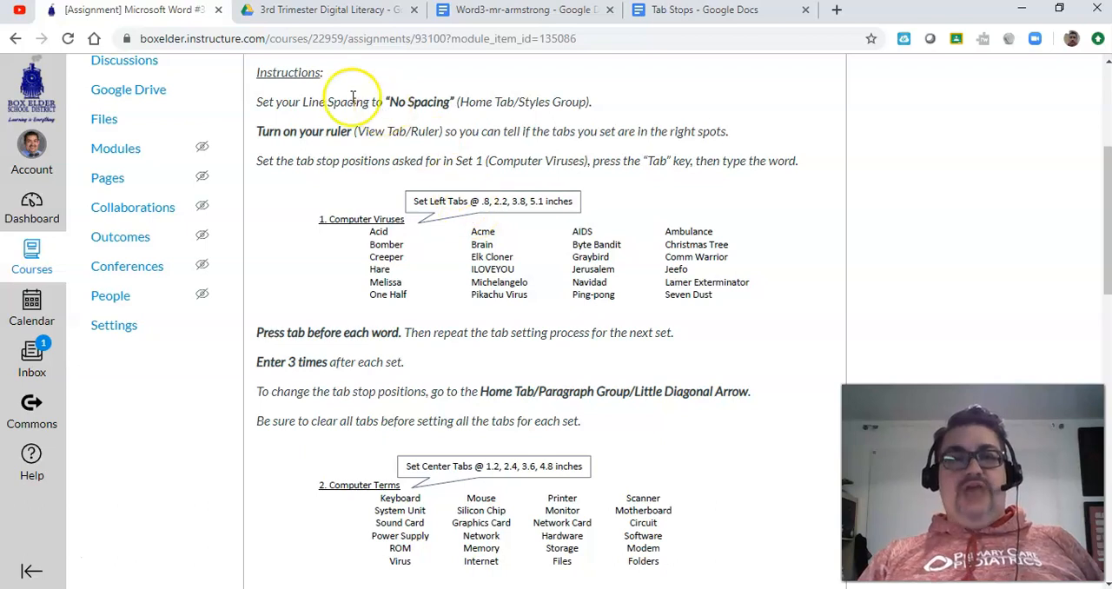
left_click(501, 12)
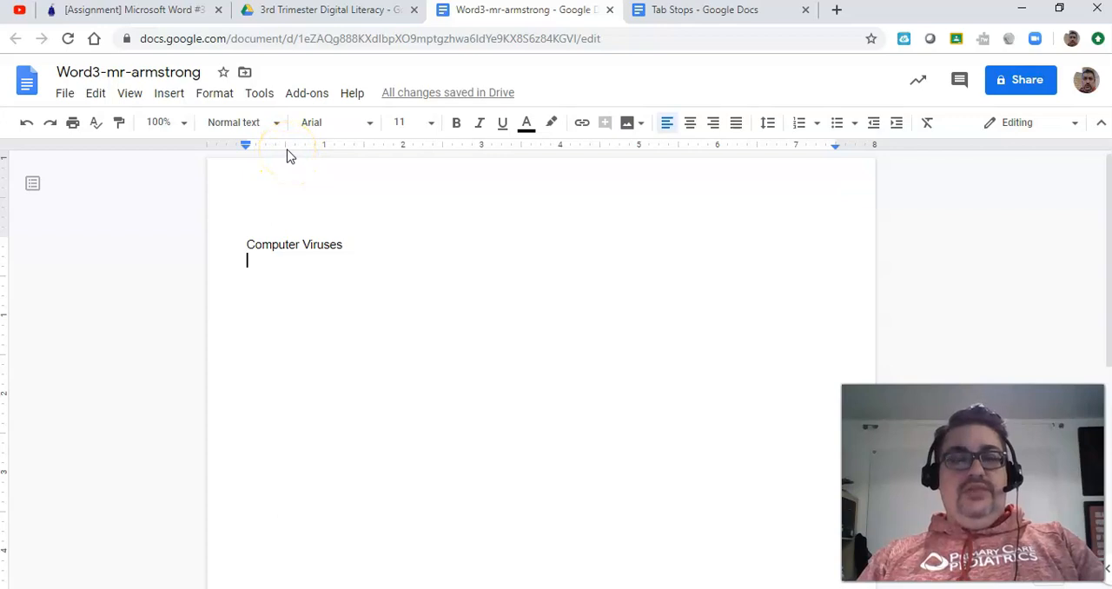
key("Tab")
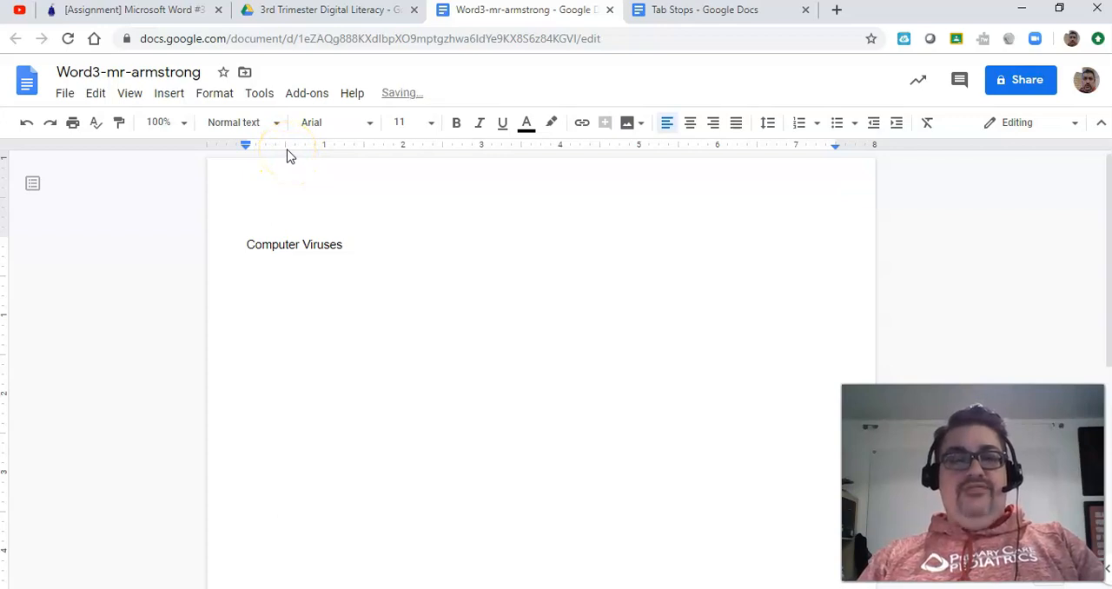
key("Tab")
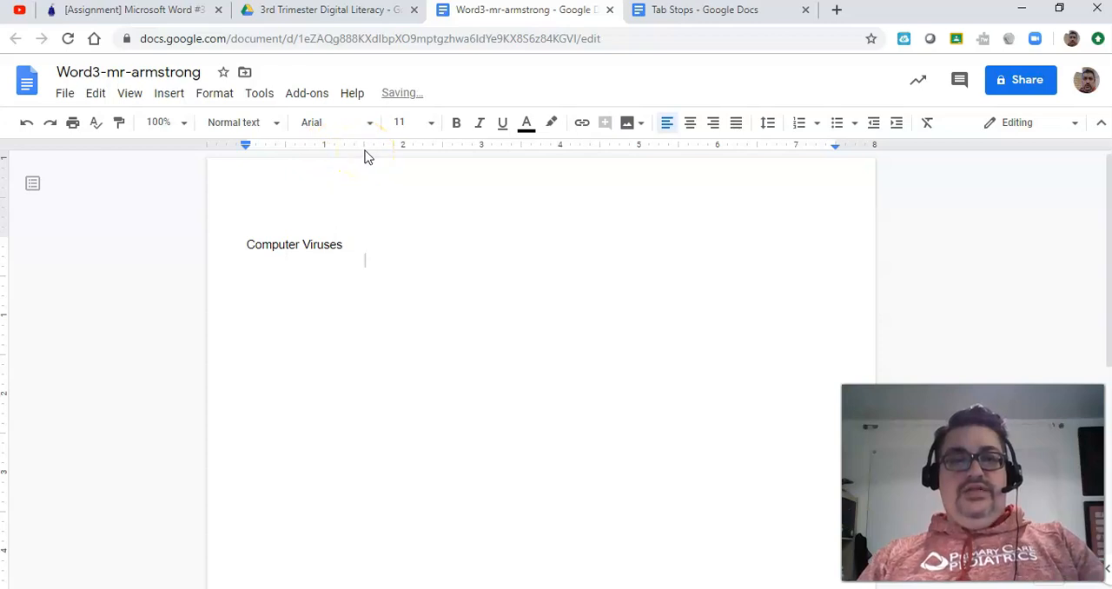
key("Tab")
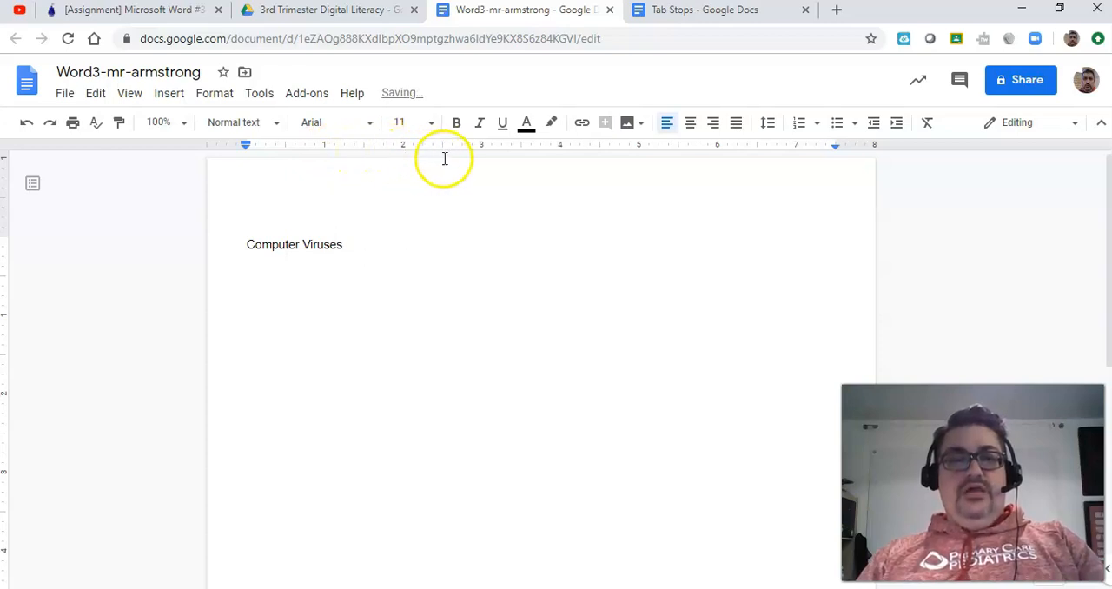
key("Tab")
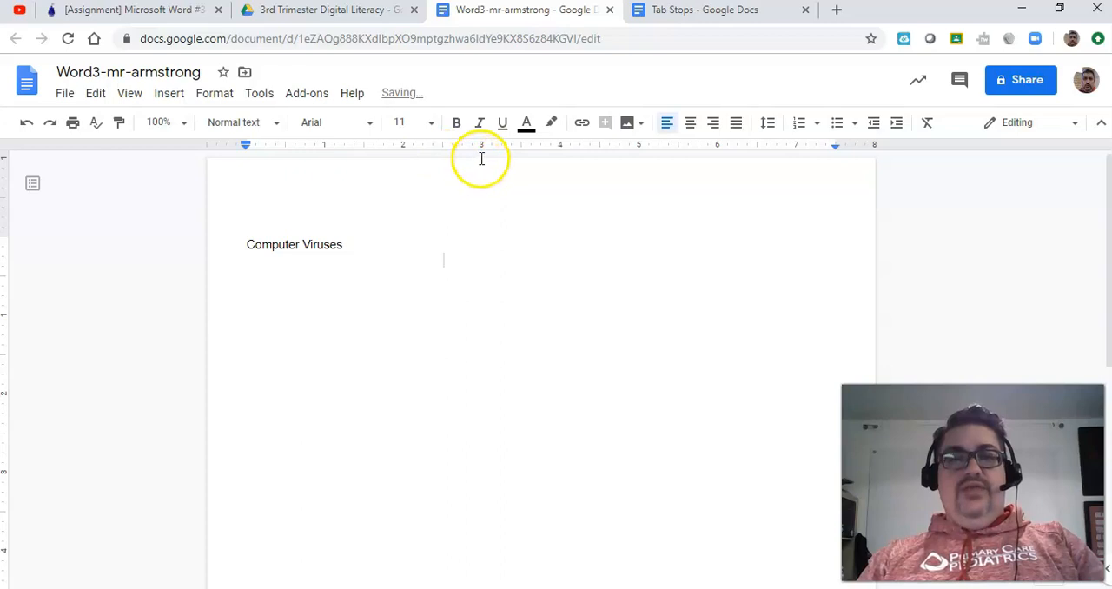
key("Tab")
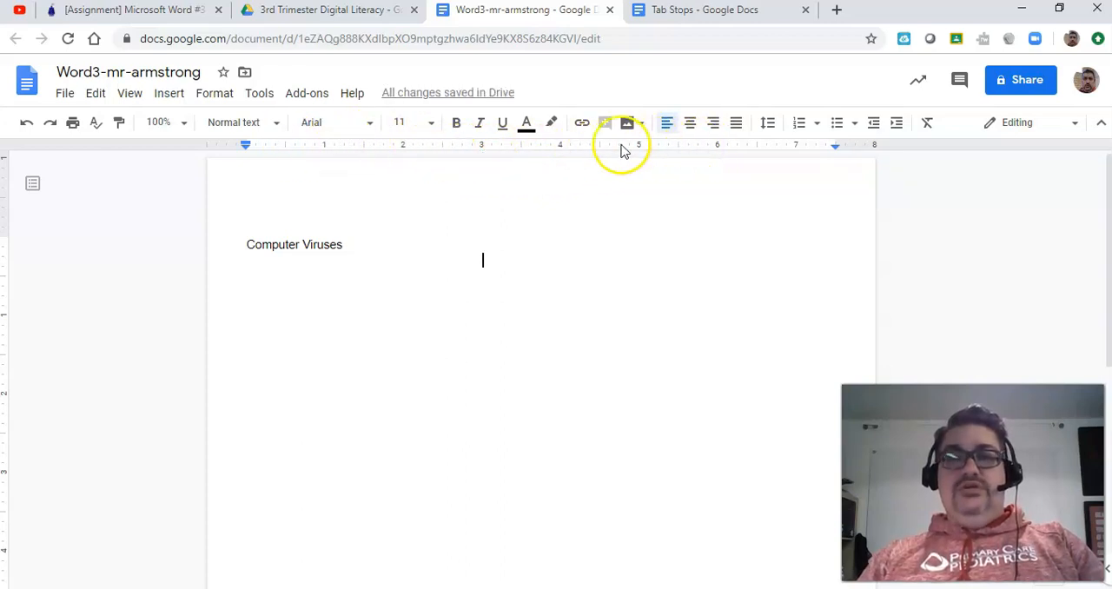
key("BackSpace")
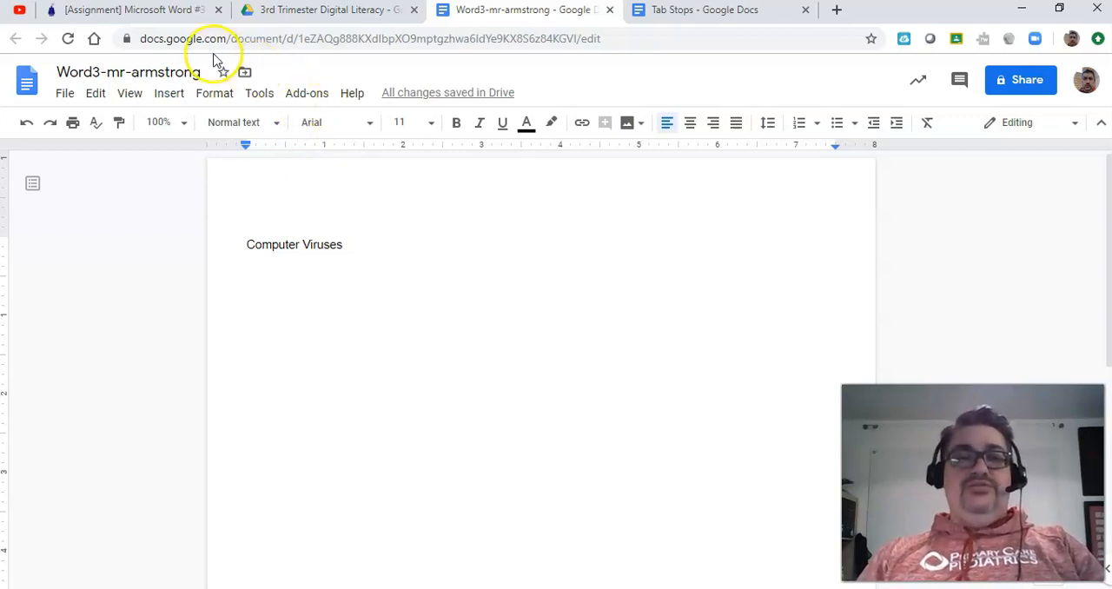
Step: Add left tab stops at about 0.9 and 2.2 inches for the first two Computer Viruses columns, consulting the assignment's positions
left_click(153, 17)
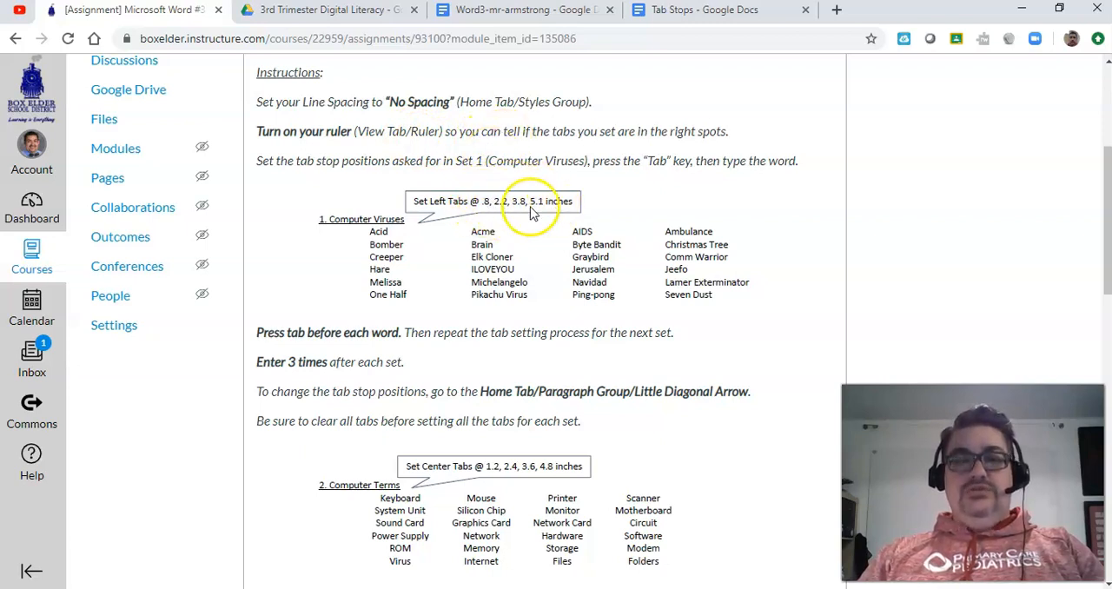
left_click(508, 11)
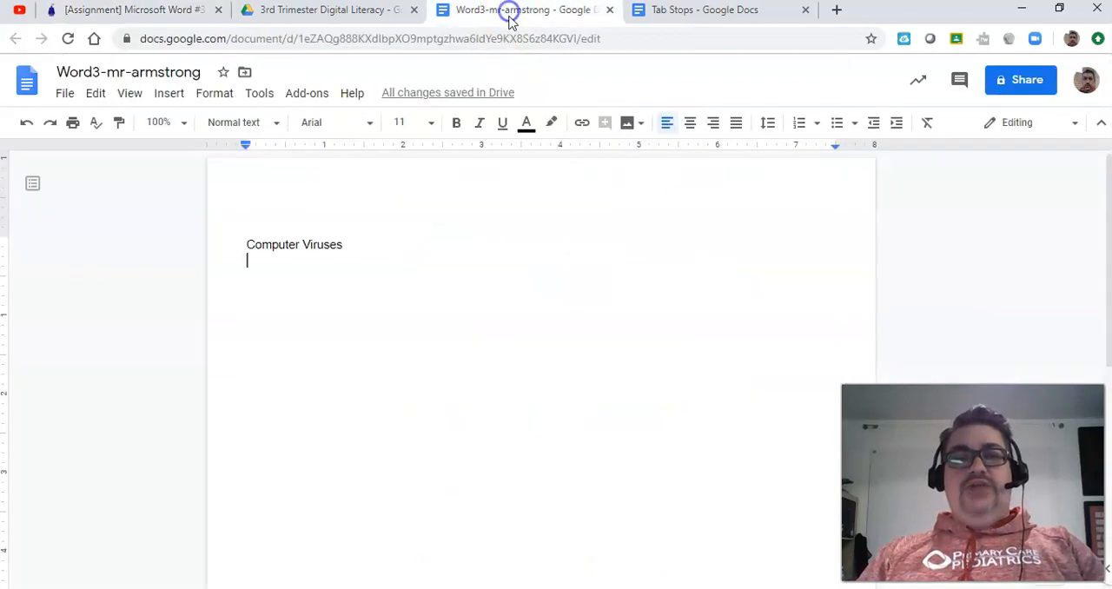
right_click(314, 148)
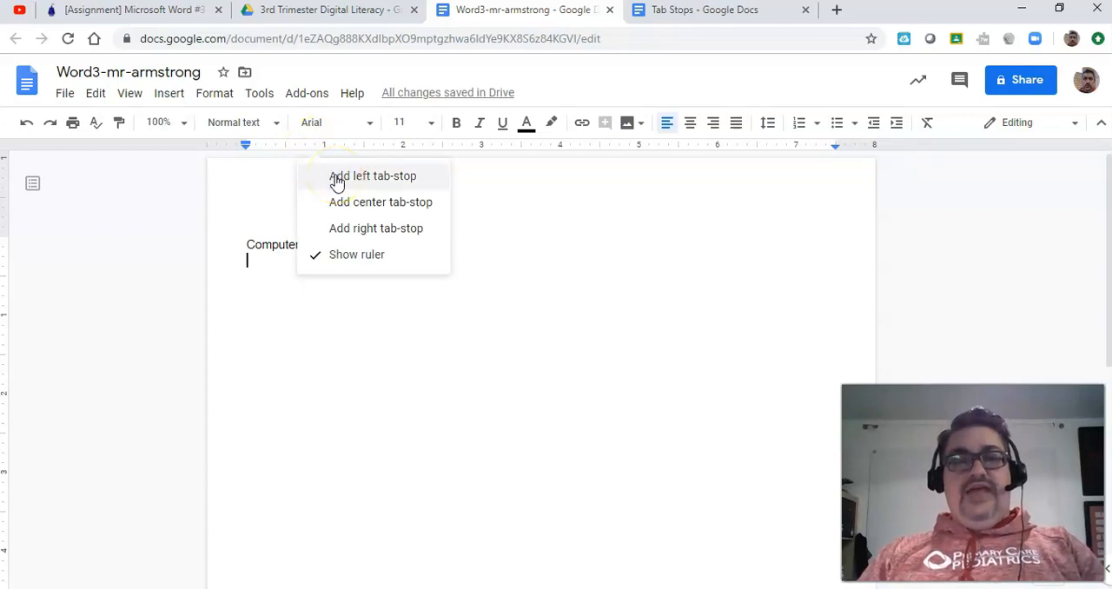
left_click(337, 178)
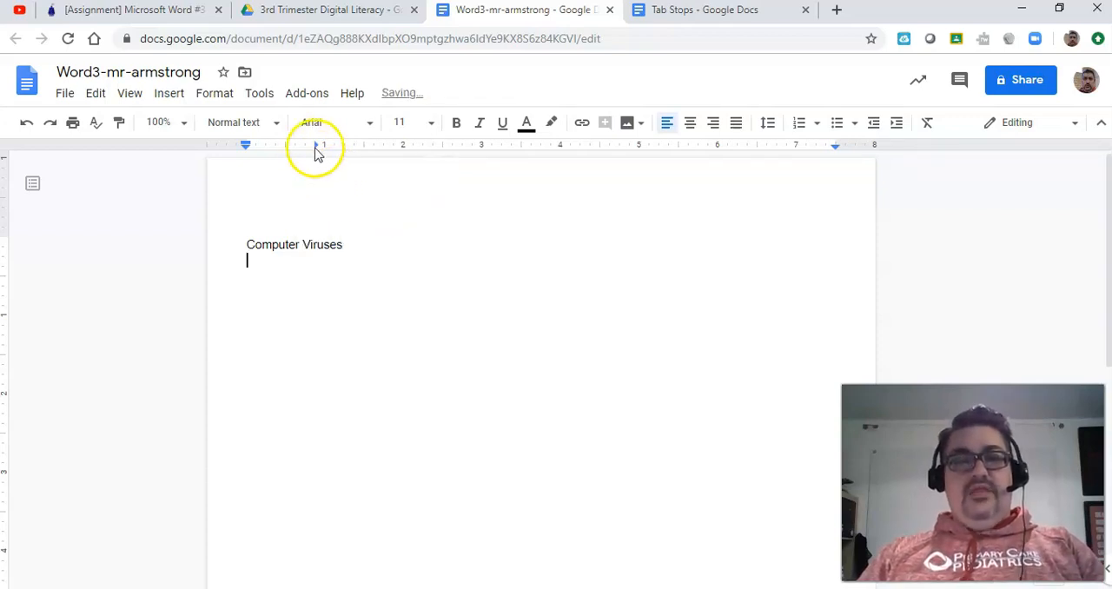
left_click(161, 9)
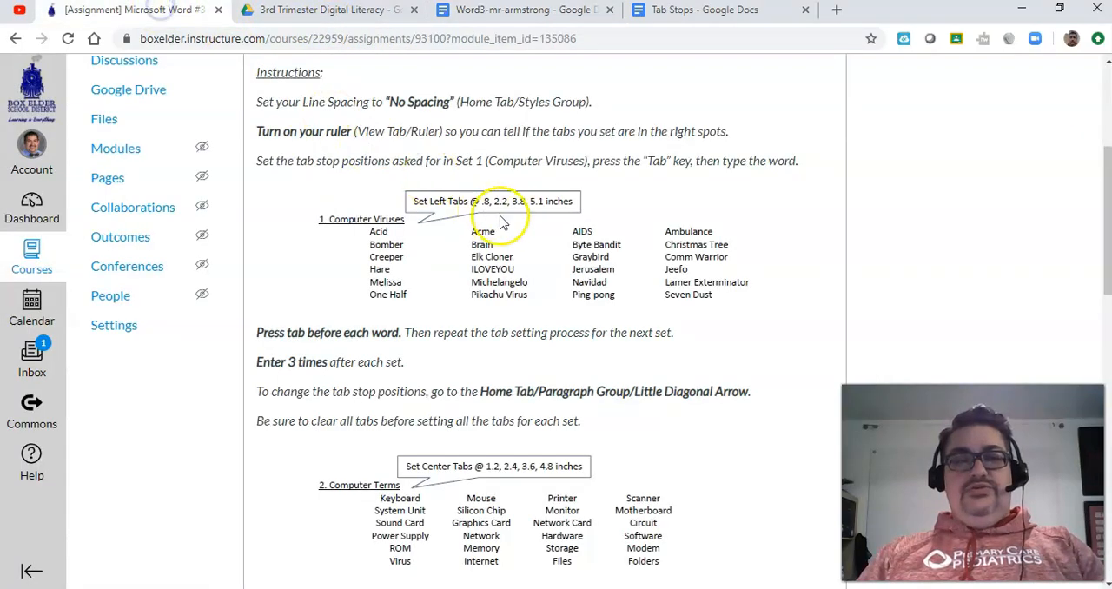
left_click(548, 12)
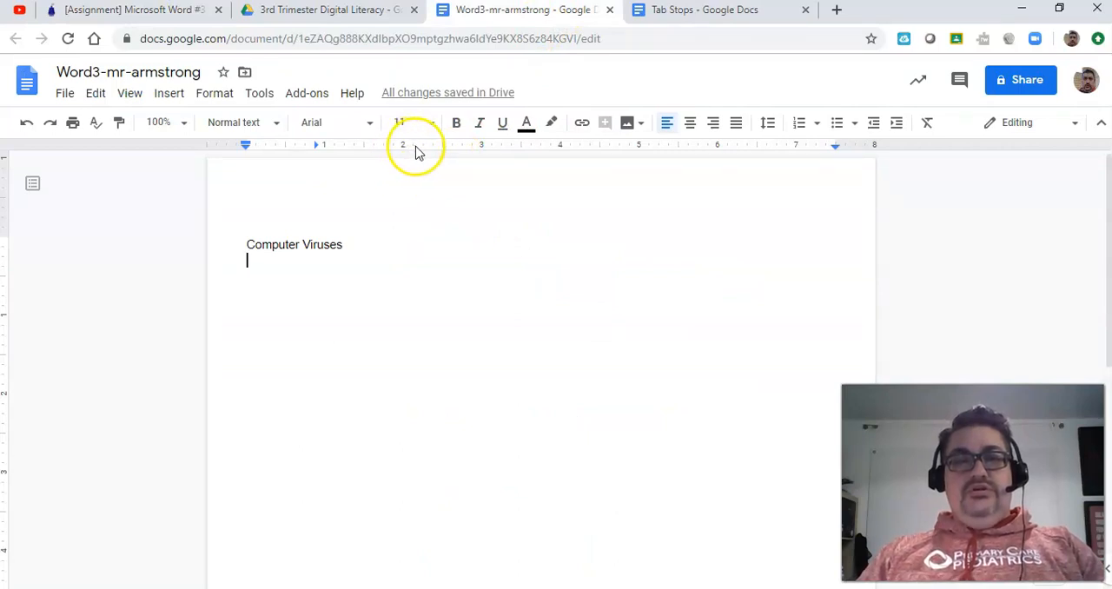
left_click(416, 150)
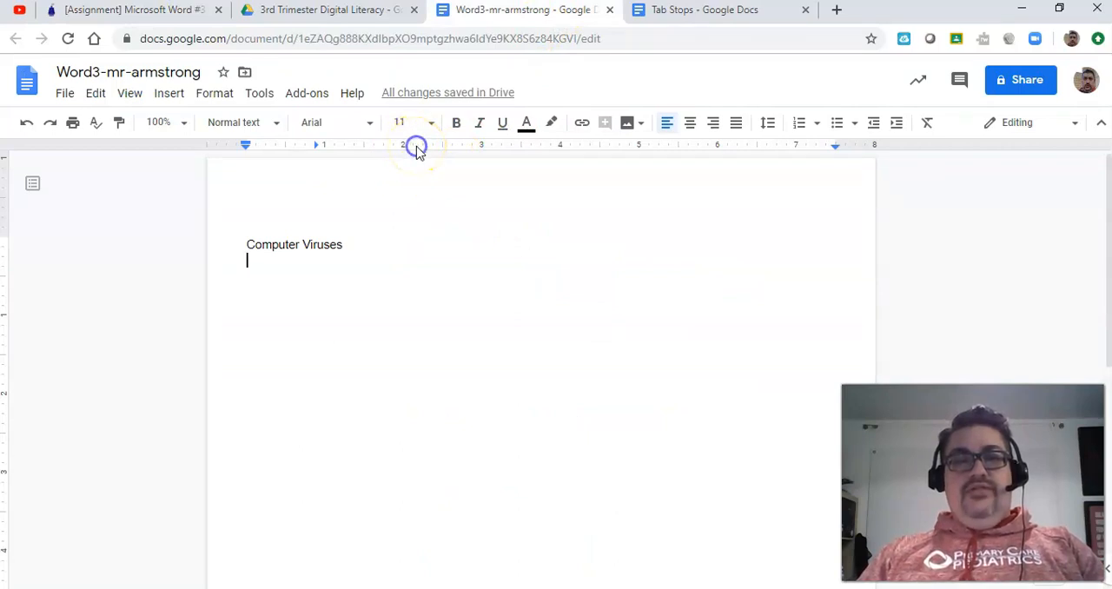
left_click(425, 177)
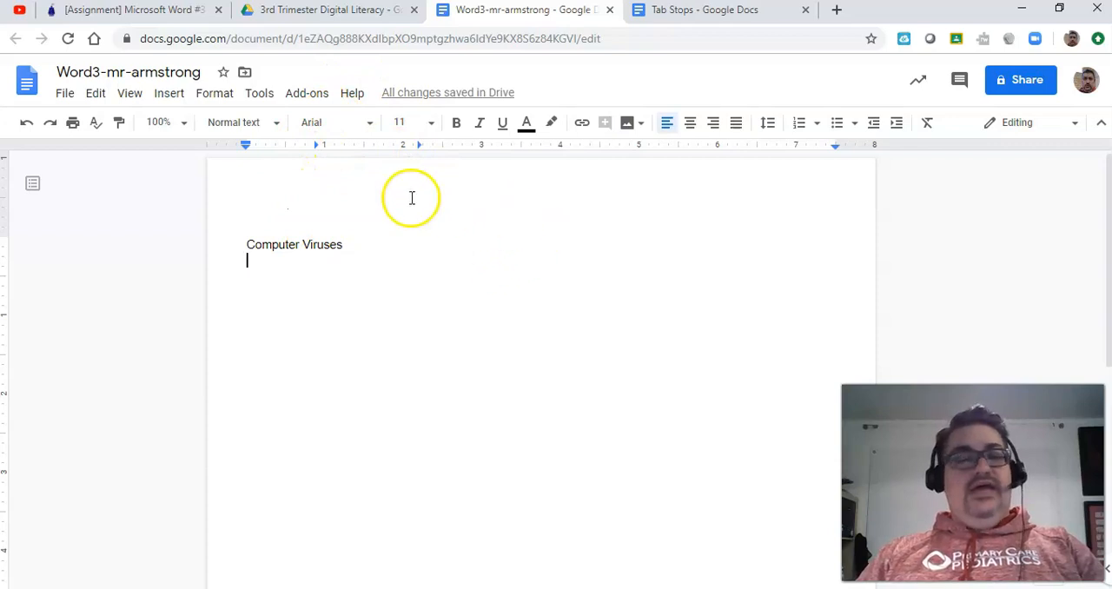
Step: Add left tab stops at about 3.9 and 5.1 inches for the last two Computer Viruses columns, consulting the assignment
left_click(161, 12)
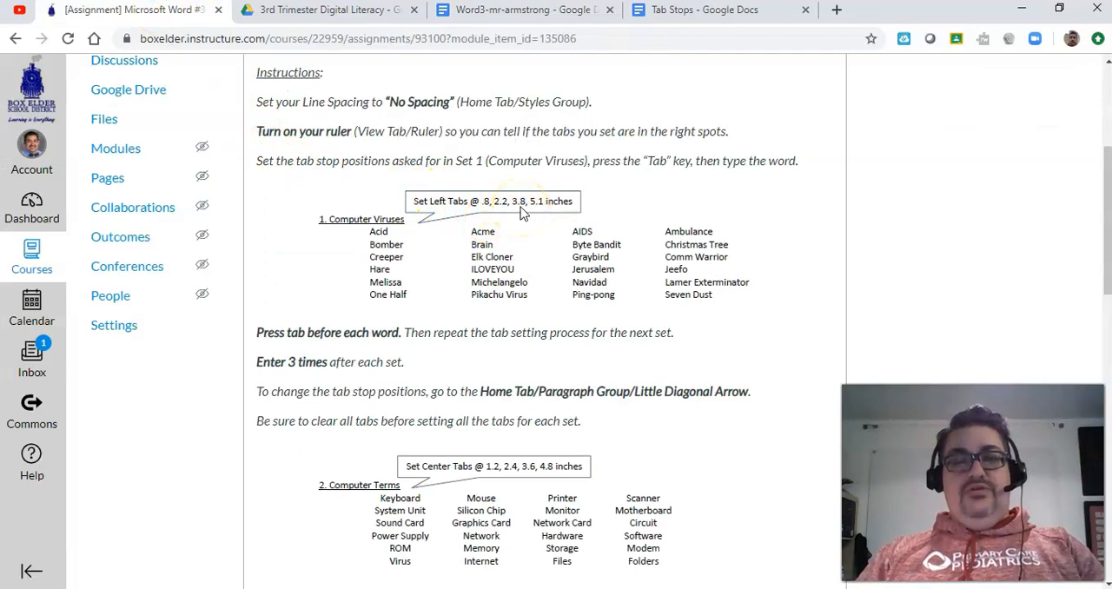
left_click(510, 10)
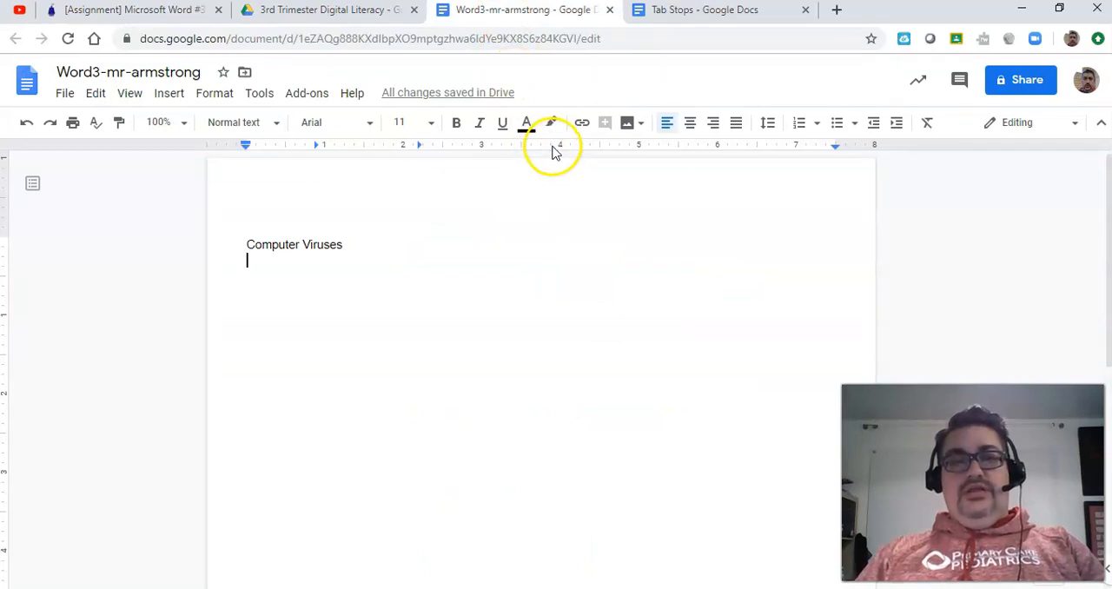
left_click(552, 145)
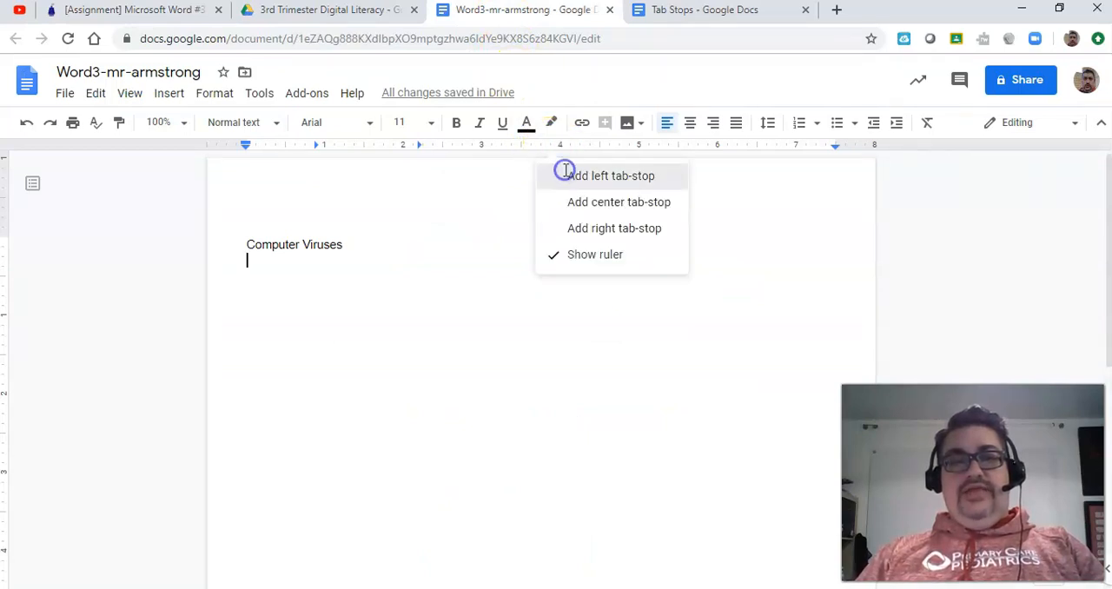
left_click(566, 174)
left_click(168, 11)
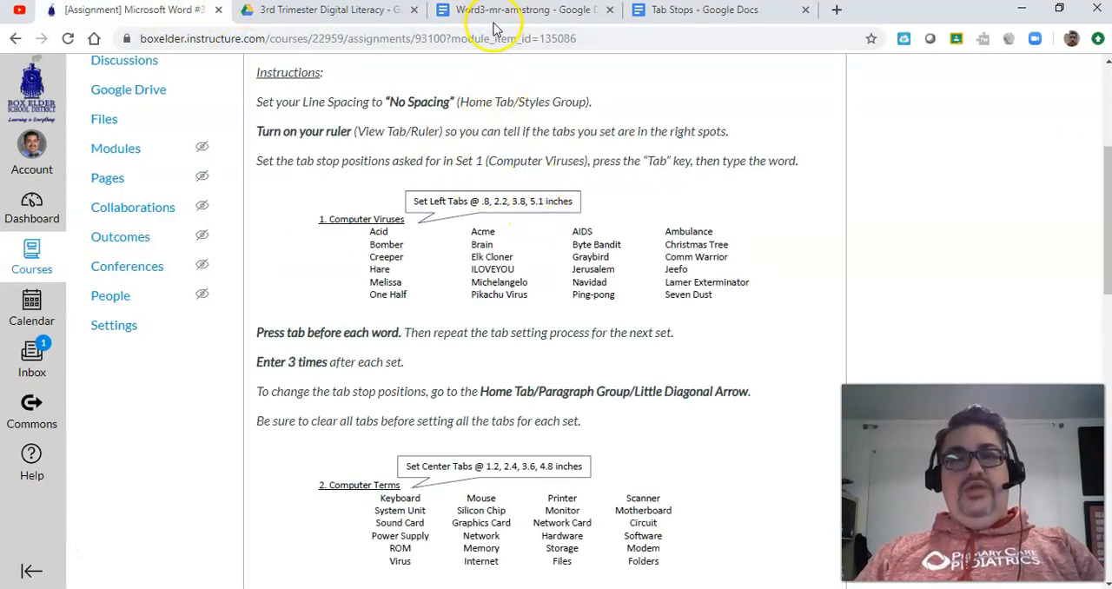
left_click(519, 11)
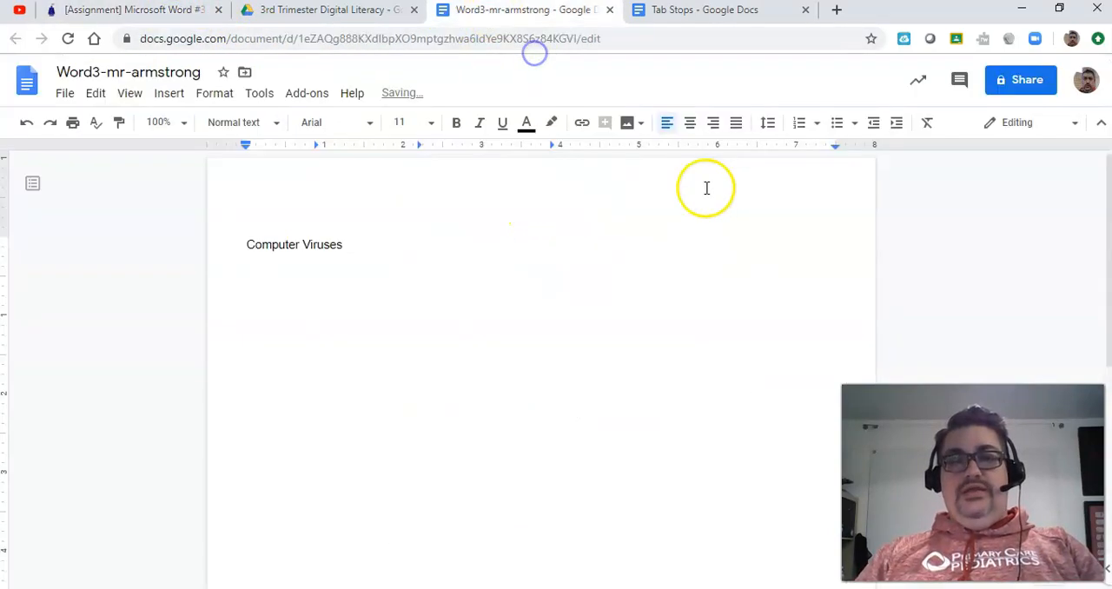
left_click(643, 145)
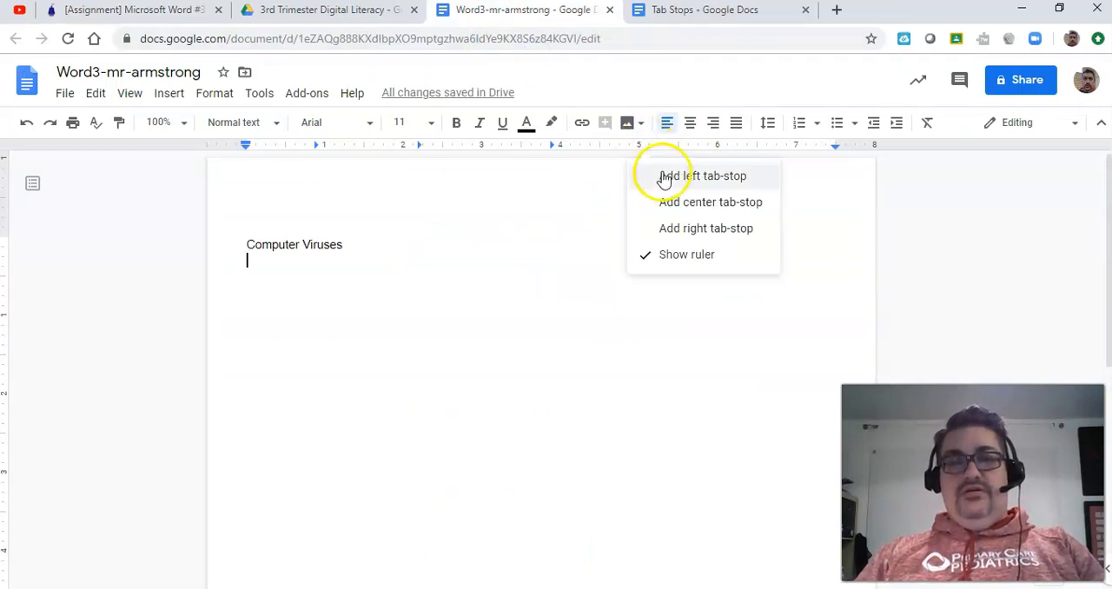
left_click(662, 173)
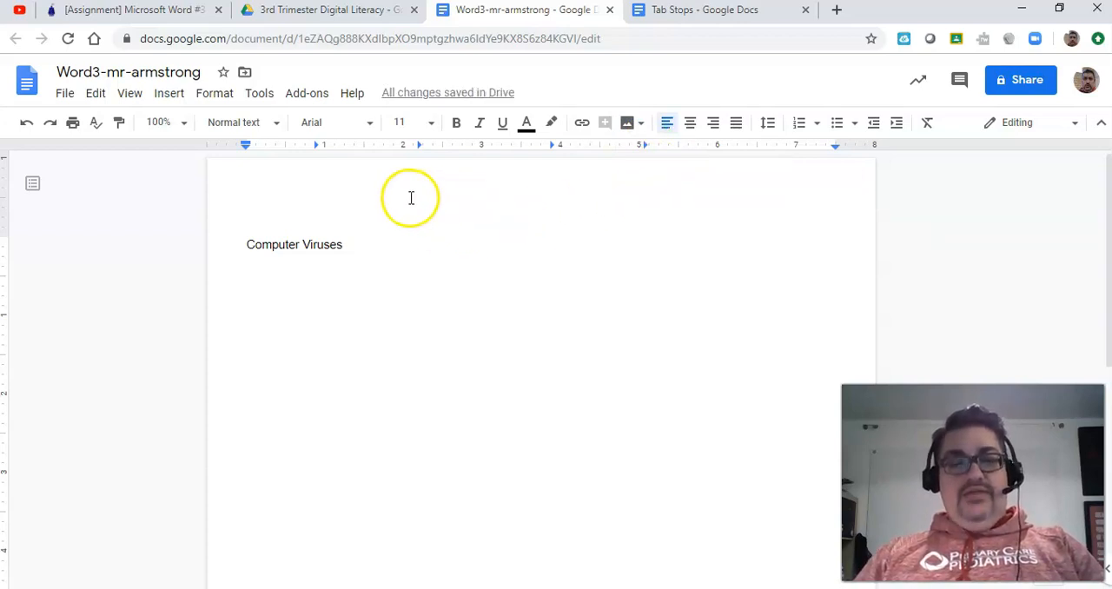
Step: Enter the first tabbed row, "Acid", "ACME", "Aids" and "Ambulance", below the heading, and start a new line
key("Tab")
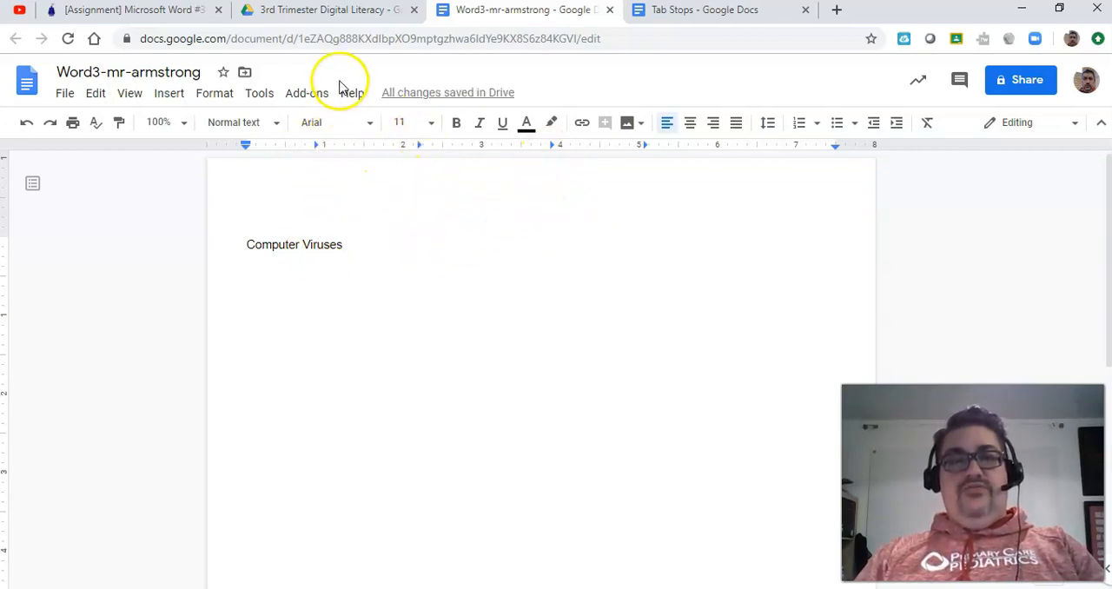
left_click(160, 10)
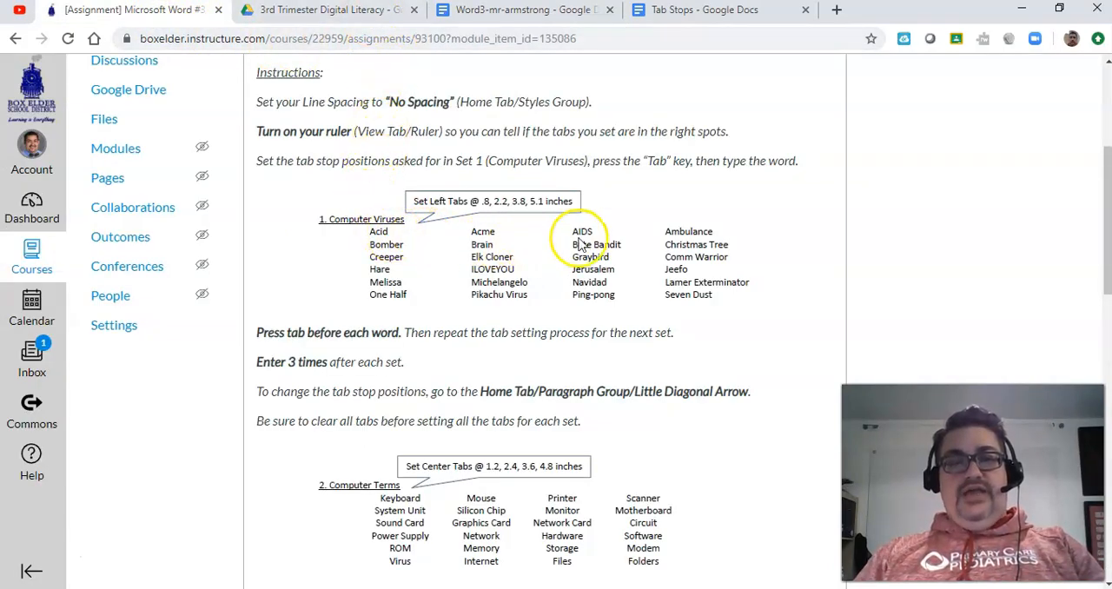
left_click(501, 19)
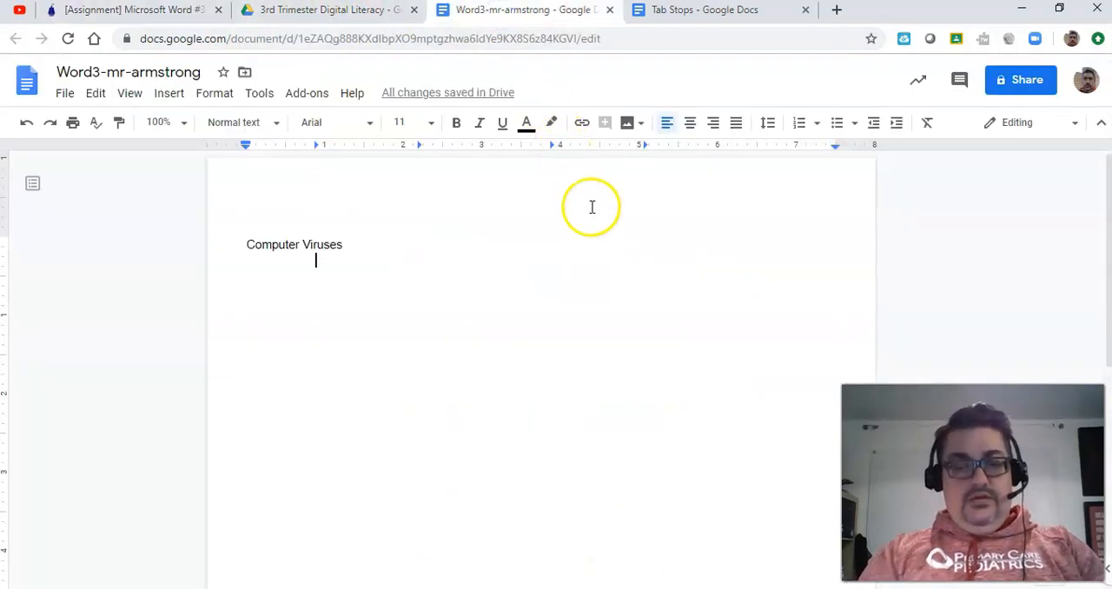
type("Ad")
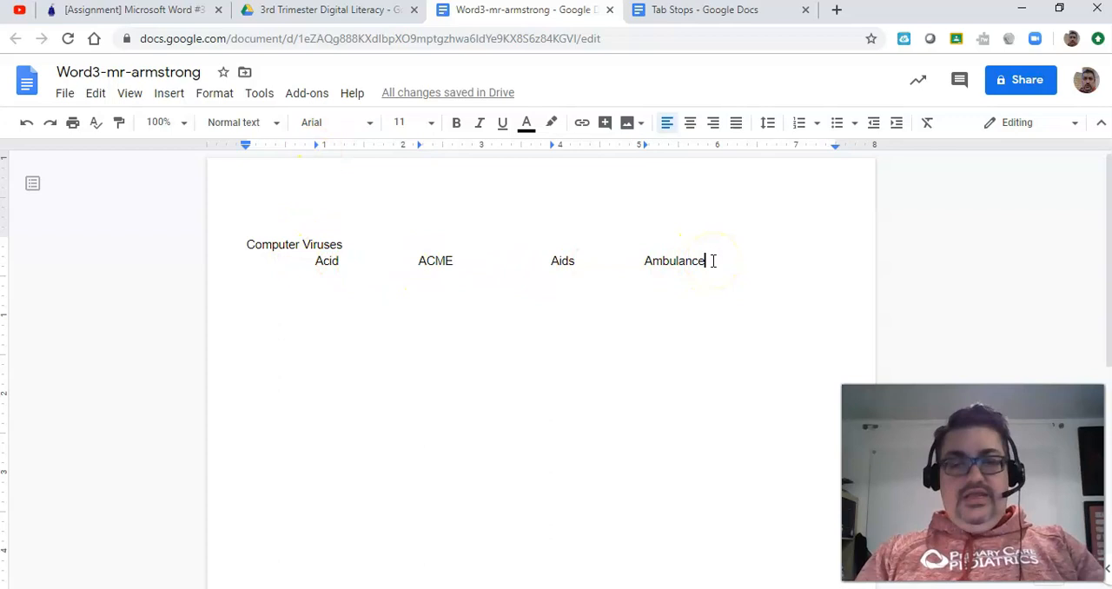
key("Return")
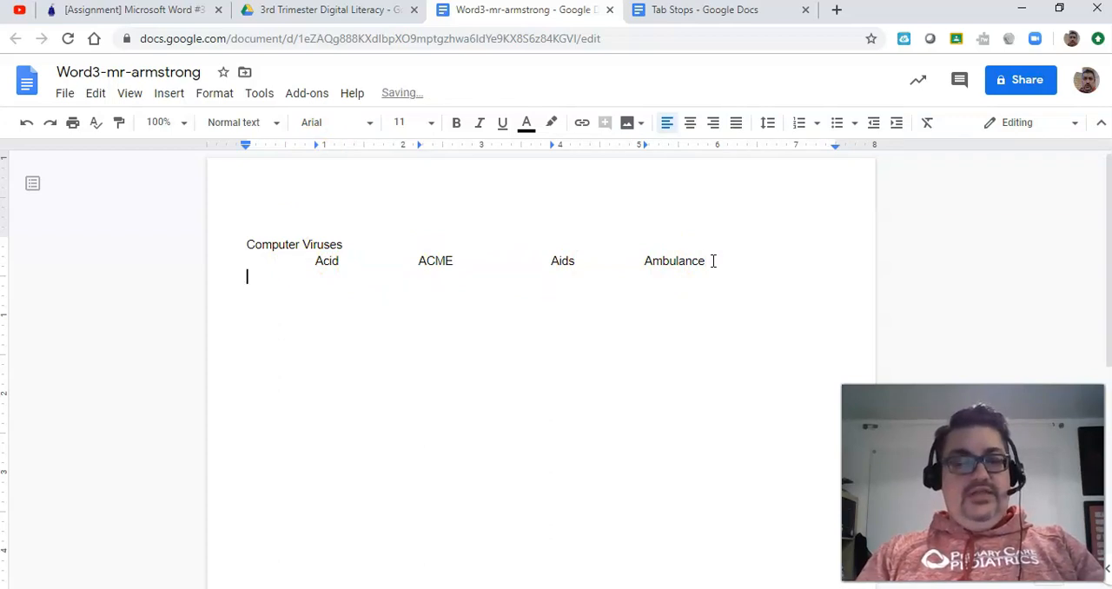
Step: Check the next words in the assignment, enter the tabbed row "Bomber", "Brain", "Byte Bandit" and "Christmas Tree", and start a new line
key("Tab")
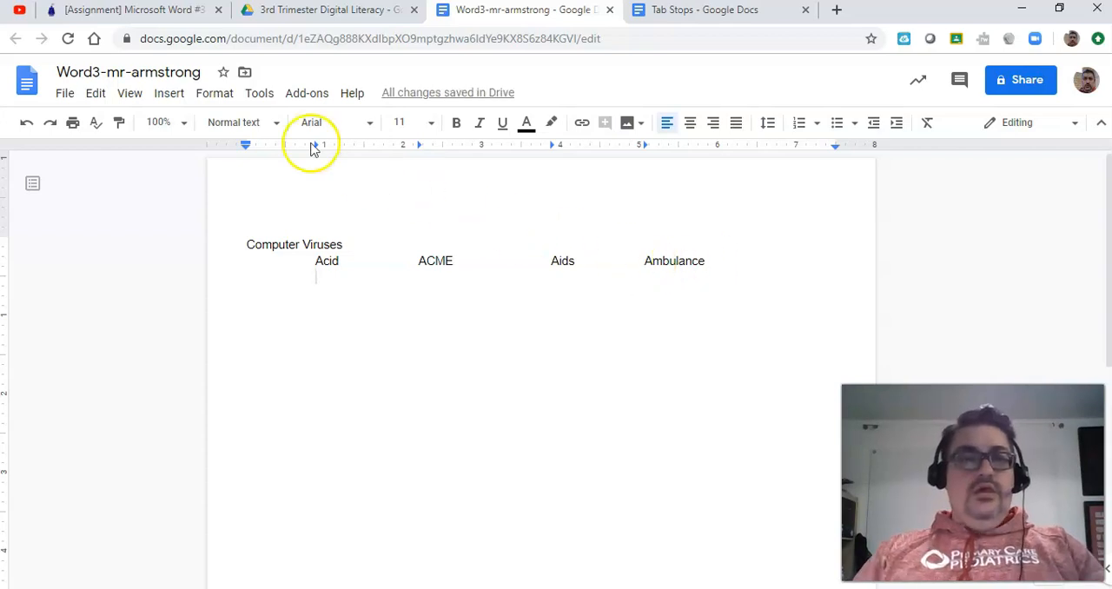
left_click(161, 13)
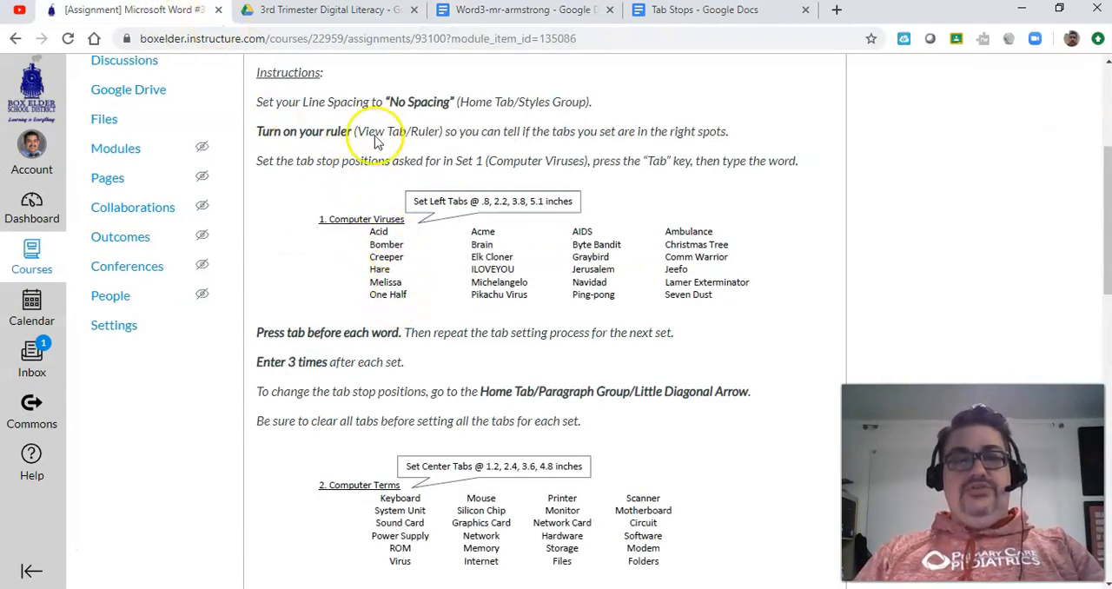
left_click(484, 13)
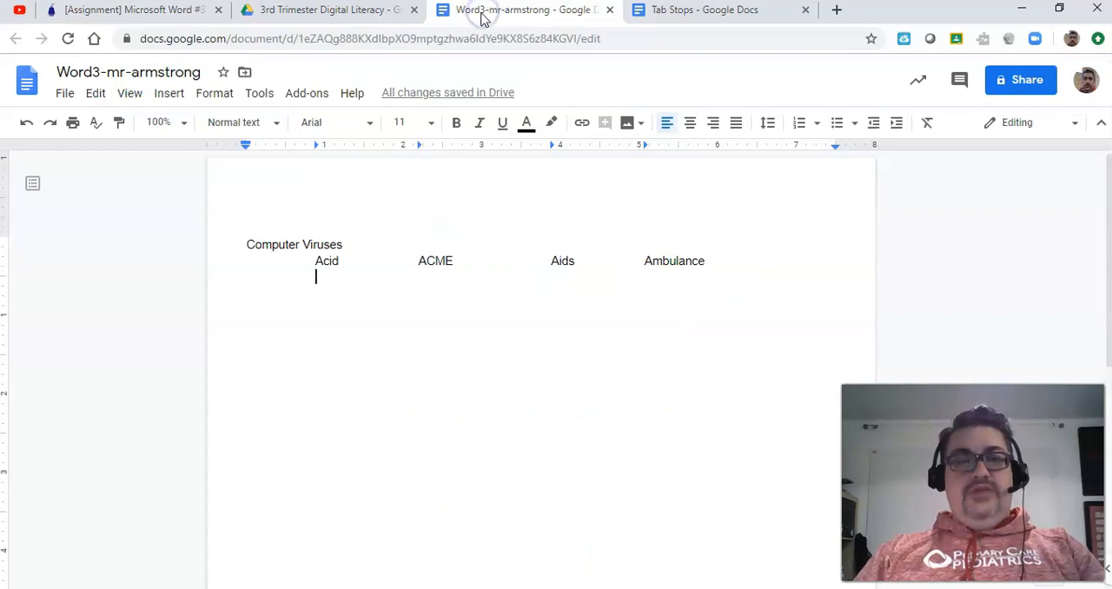
left_click(174, 11)
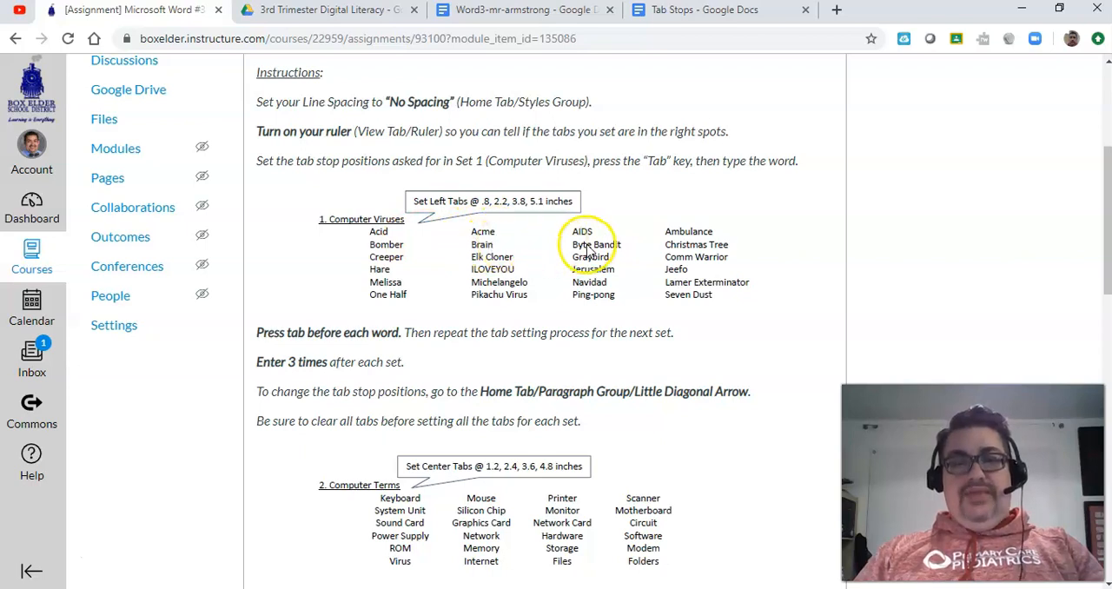
left_click(487, 13)
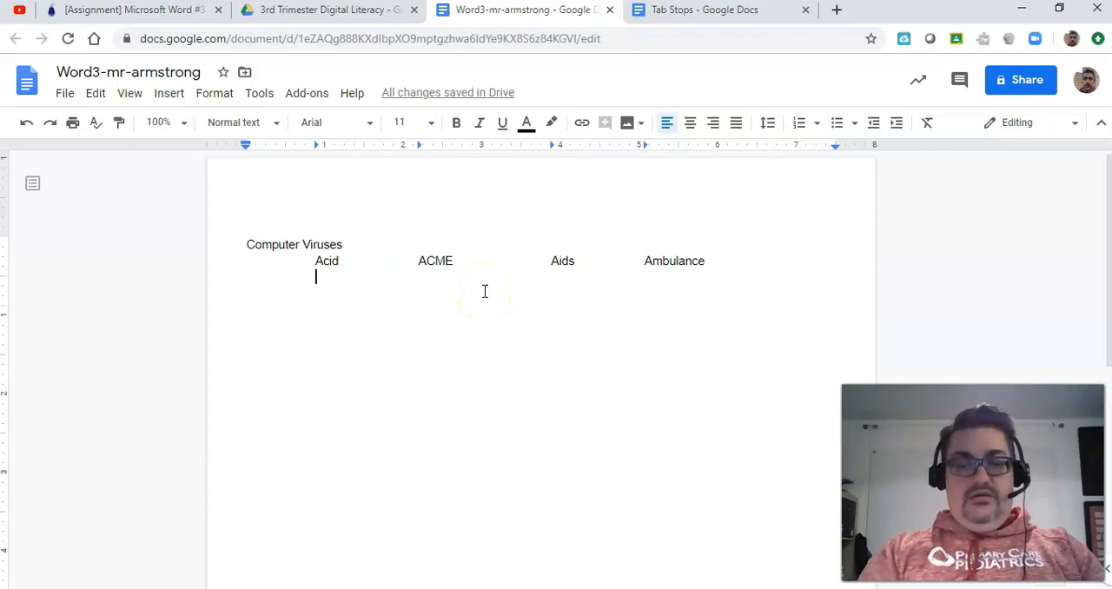
type("Bomber")
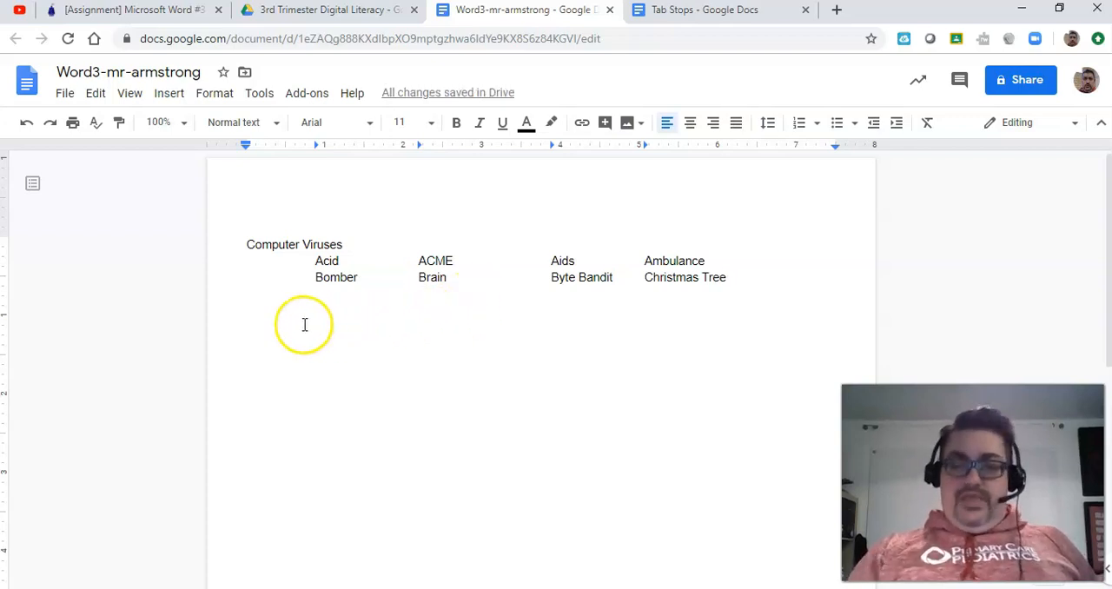
key("Return")
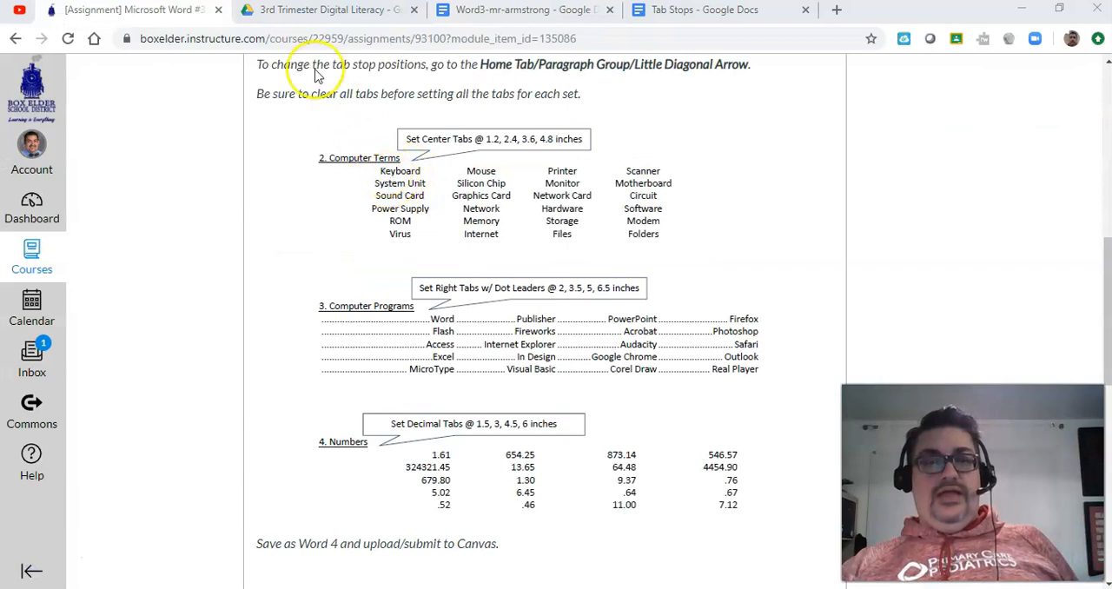
Step: Check the assignment's second section, enter the heading "Computer Terms" below the Computer Viruses list, and start a new line
left_click(487, 10)
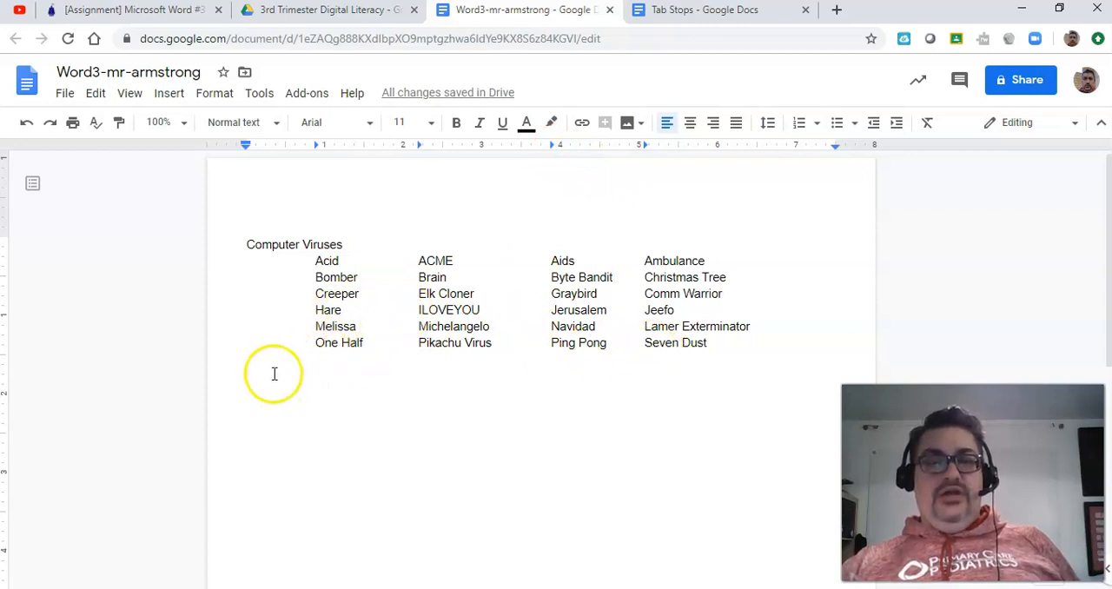
left_click(133, 12)
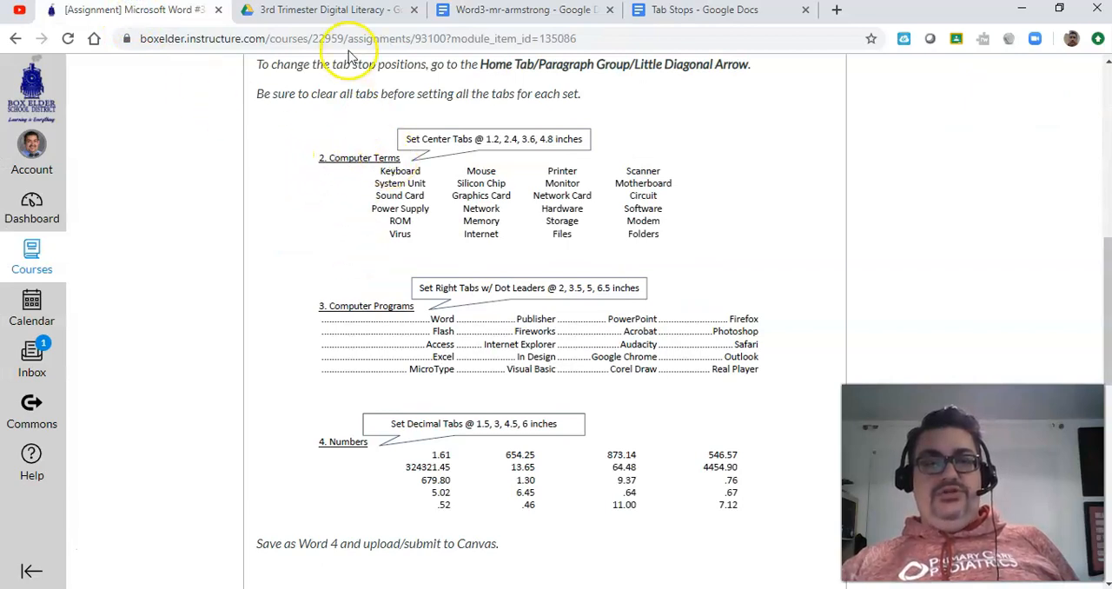
left_click(443, 14)
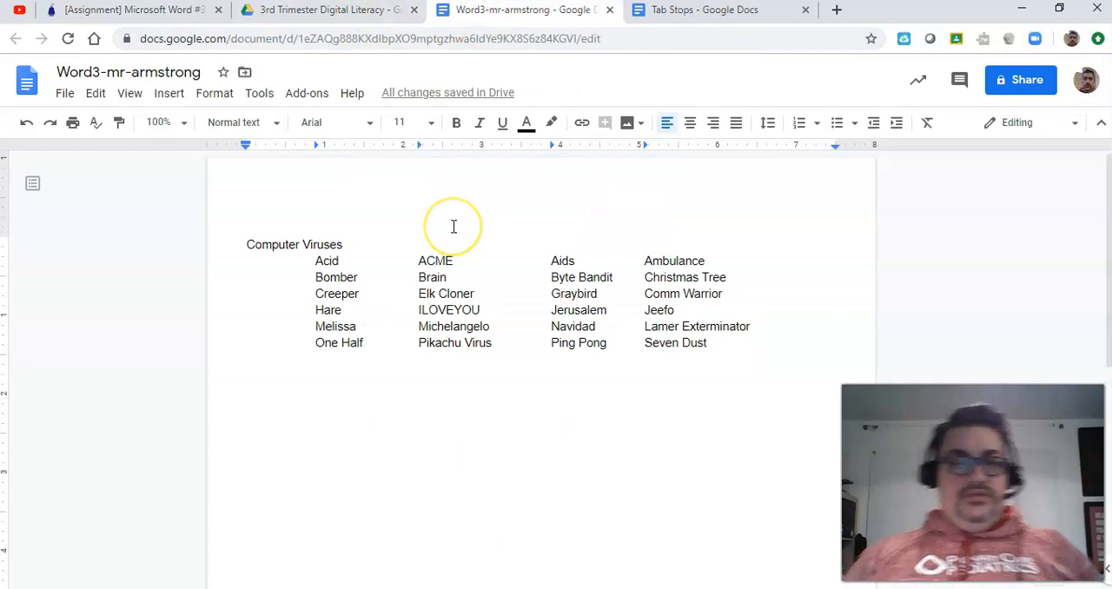
type("COmpute")
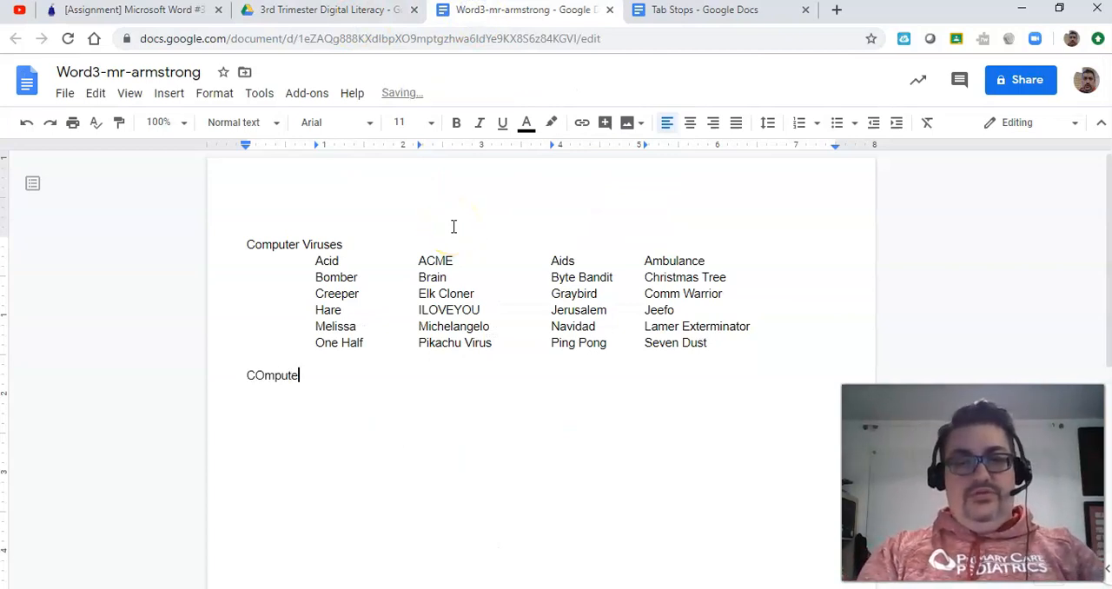
type("r Terms")
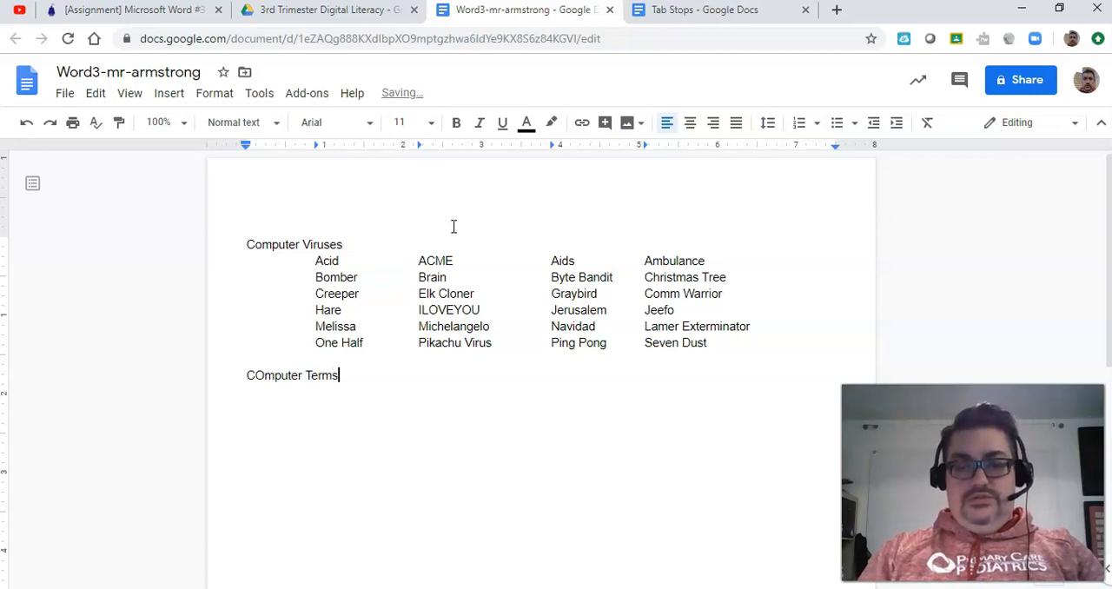
left_click(262, 374)
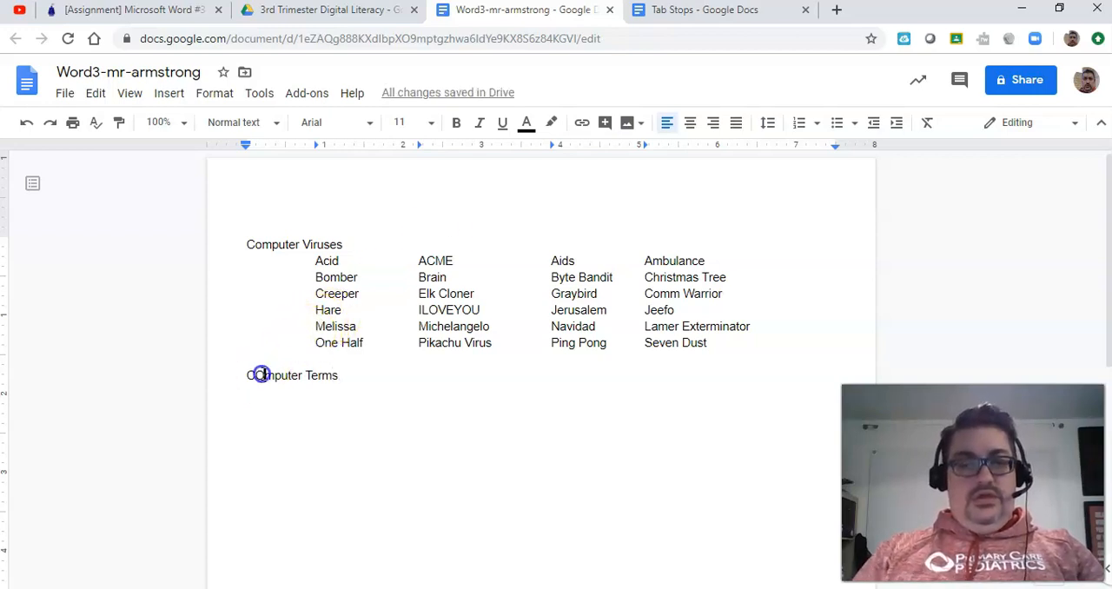
key("BackSpace")
left_click(335, 375)
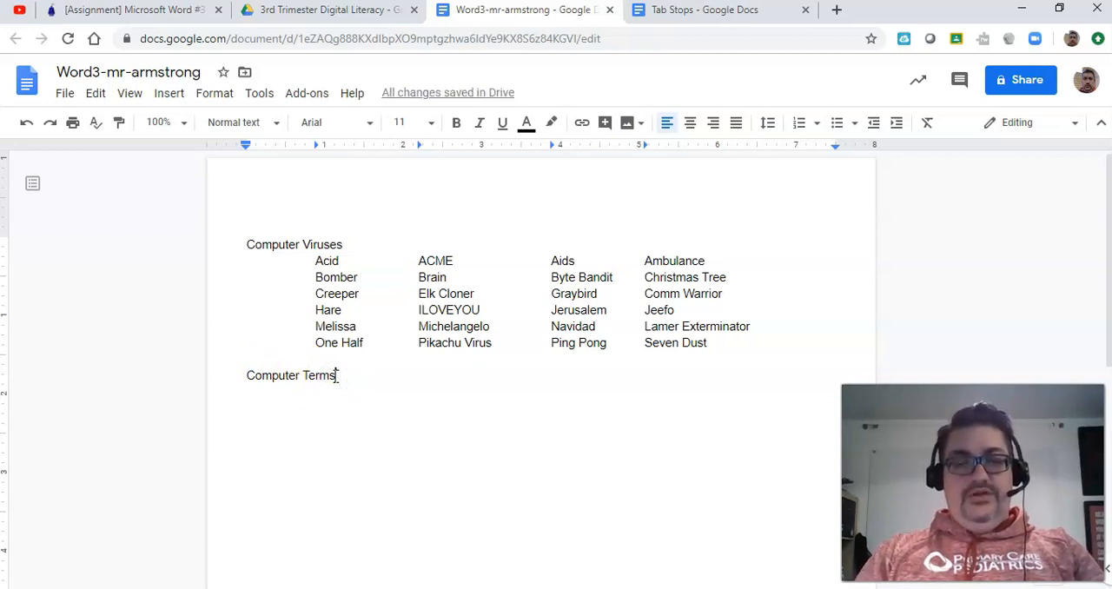
key("Return")
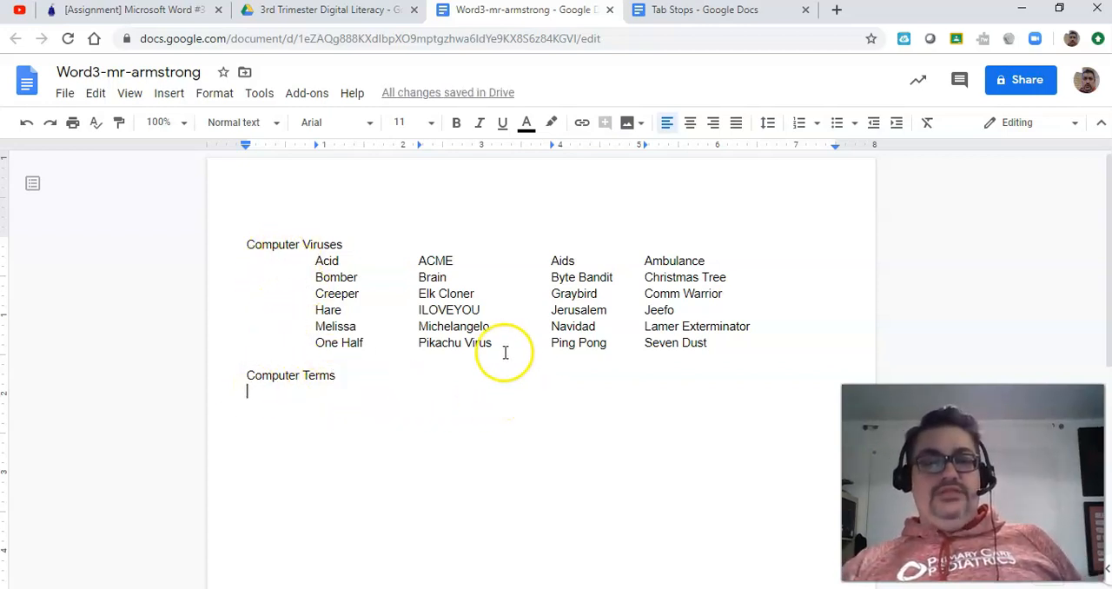
Step: Clear the four left tab stops from the line below "Computer Terms" by moving them to the page edge at about -0.5 inches
left_click_drag(317, 145, 176, 145)
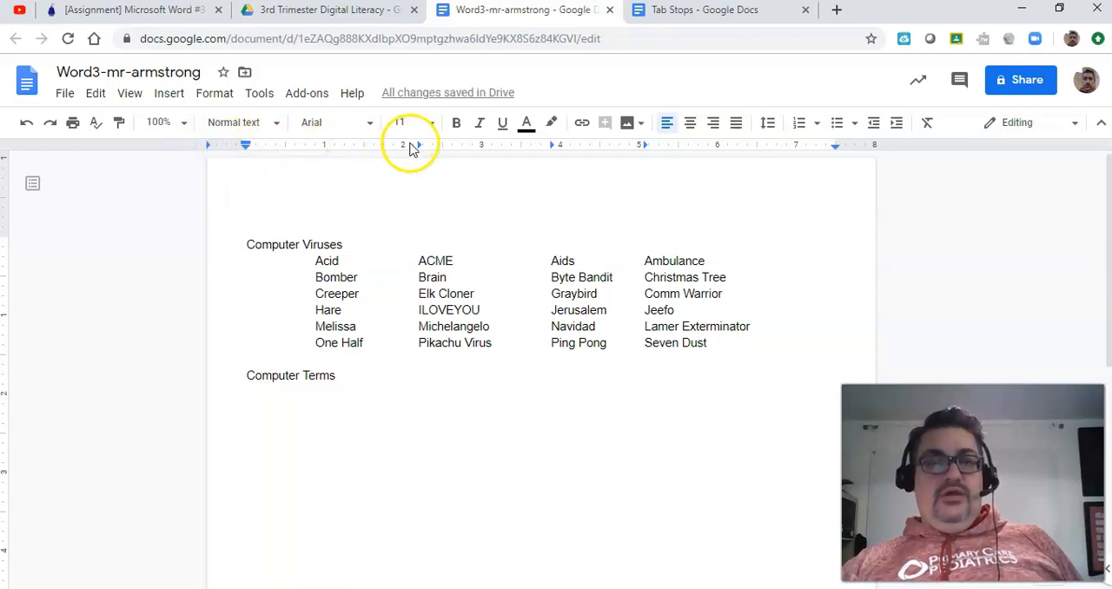
left_click_drag(406, 147, 195, 148)
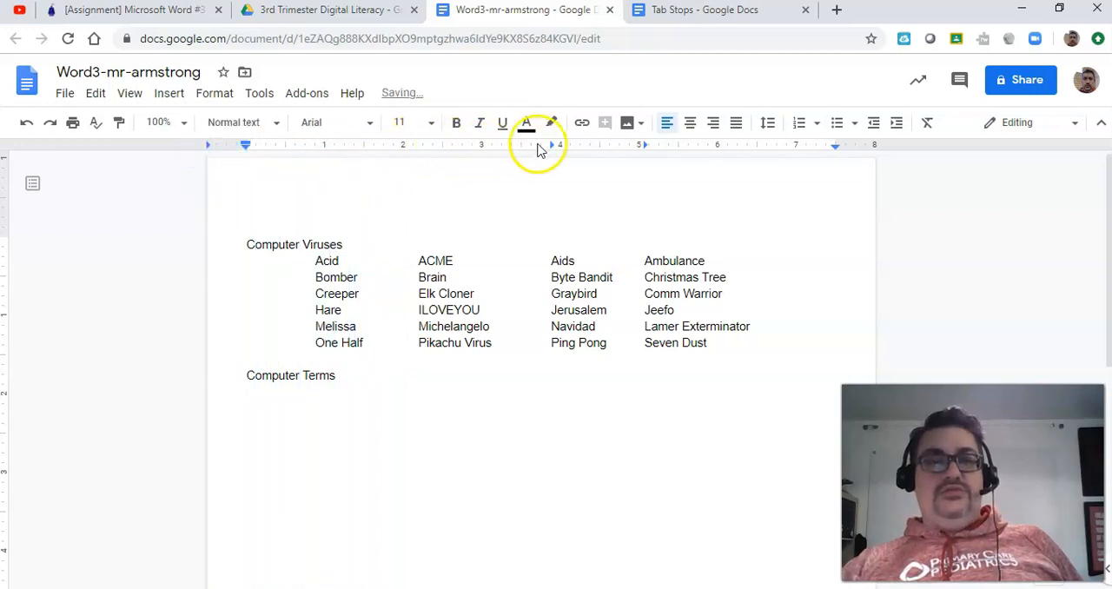
left_click_drag(550, 146, 290, 373)
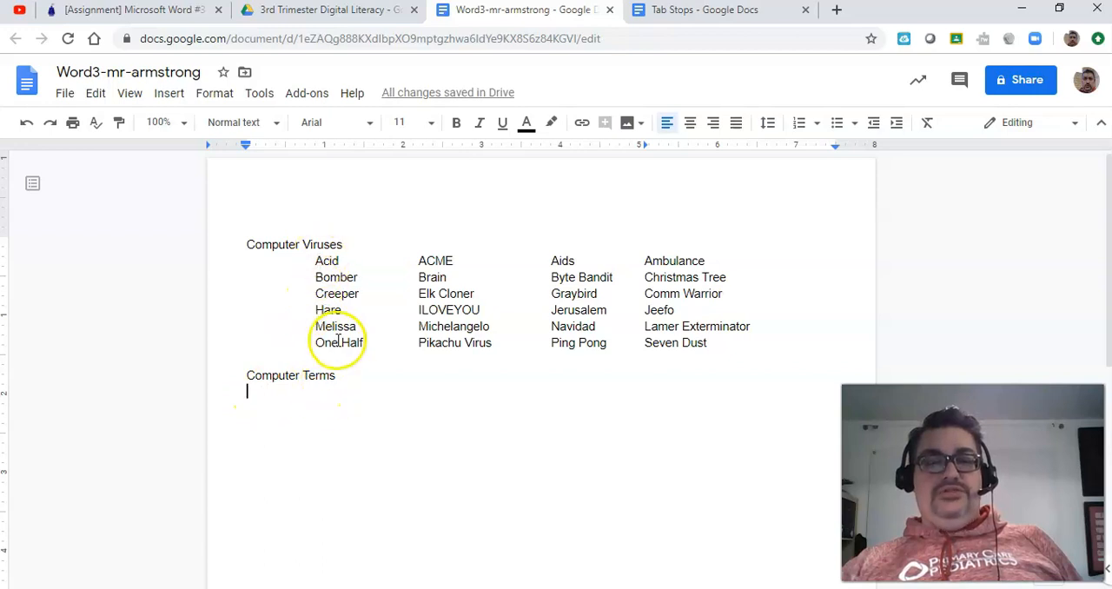
left_click(627, 146)
left_click_drag(532, 146, 345, 389)
left_click(518, 146)
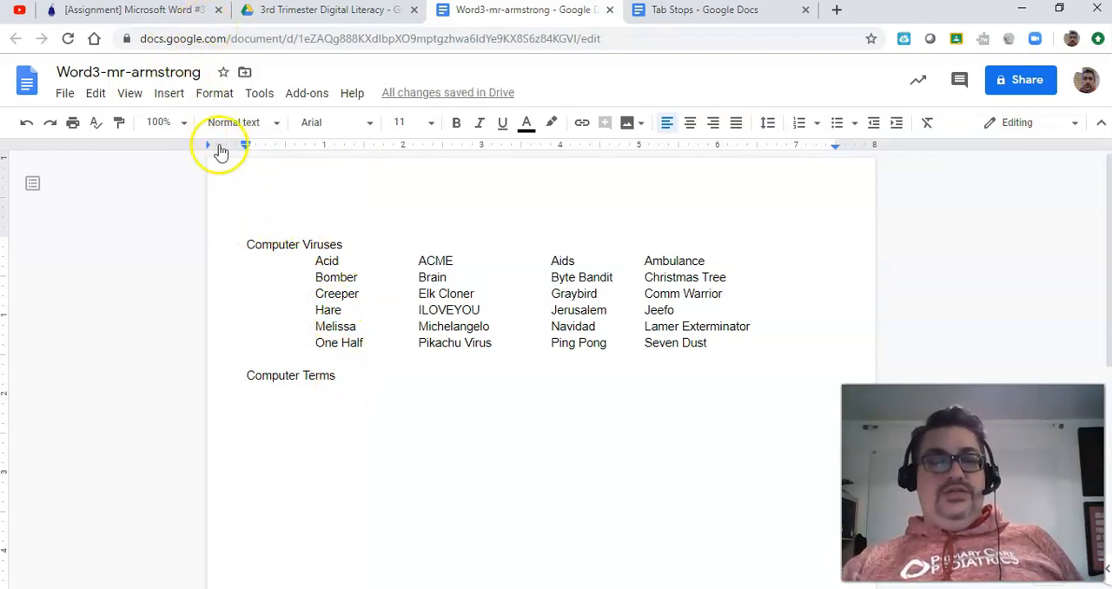
Step: Add center tab stops at about 1.1 and 2.4 inches for the first two Computer Terms columns, consulting the assignment's positions
left_click(149, 13)
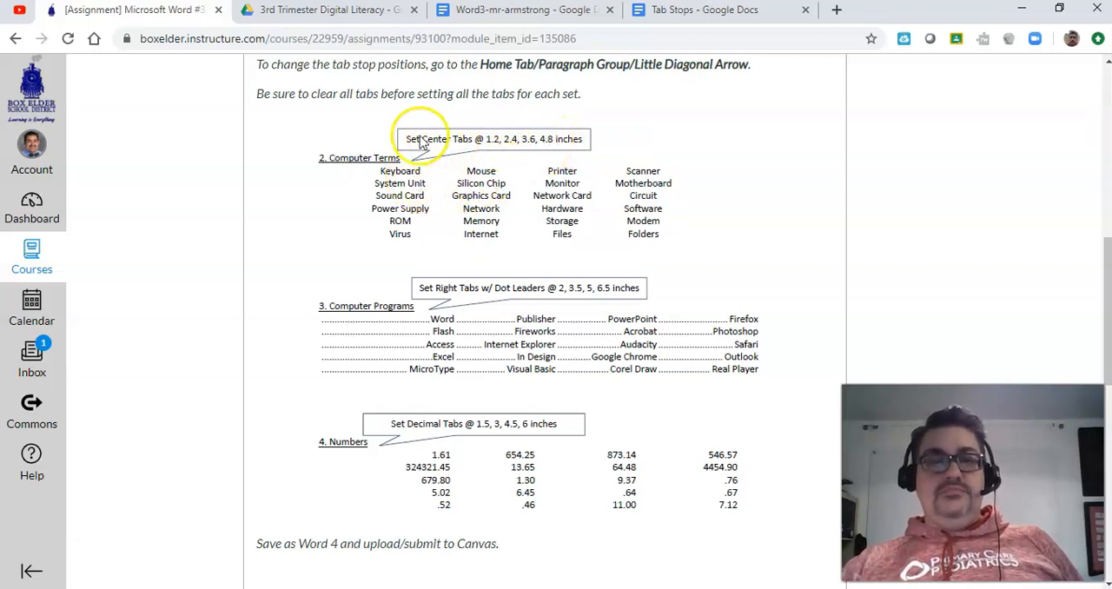
left_click(483, 11)
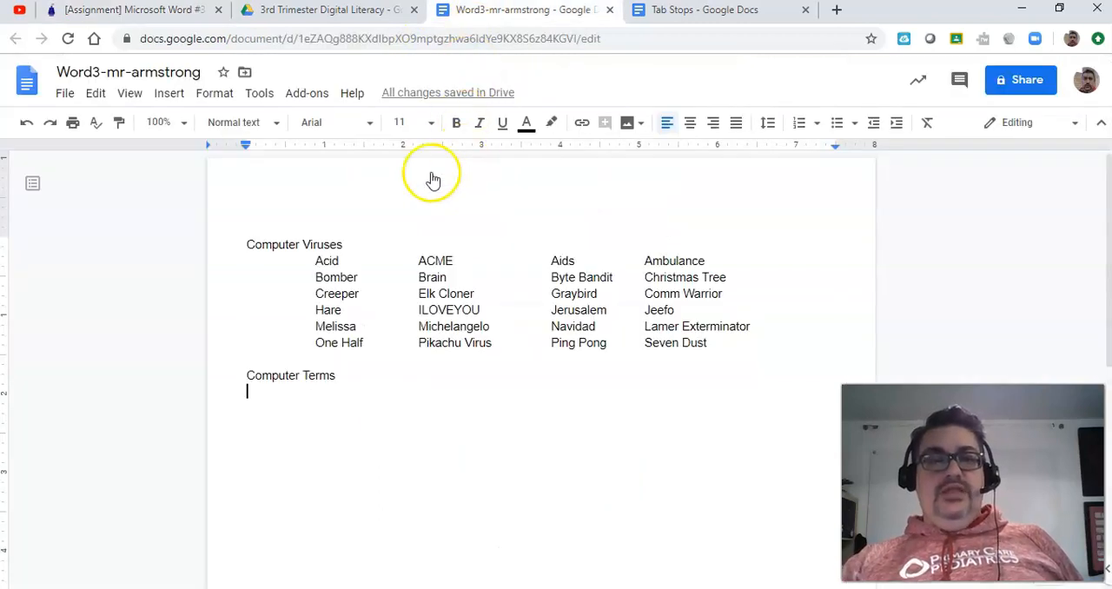
left_click(334, 144)
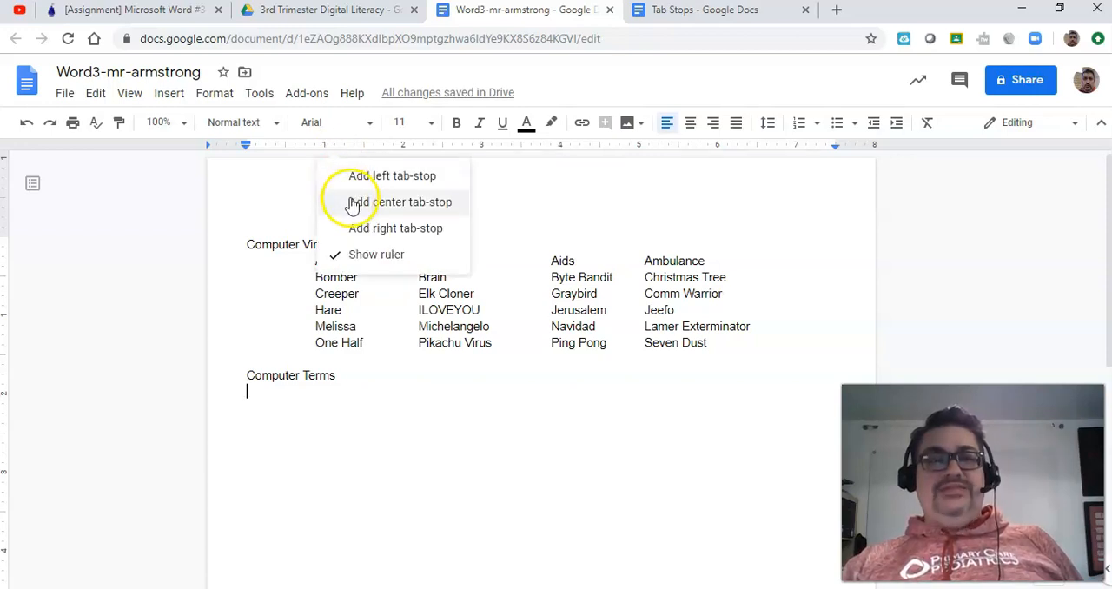
left_click(353, 202)
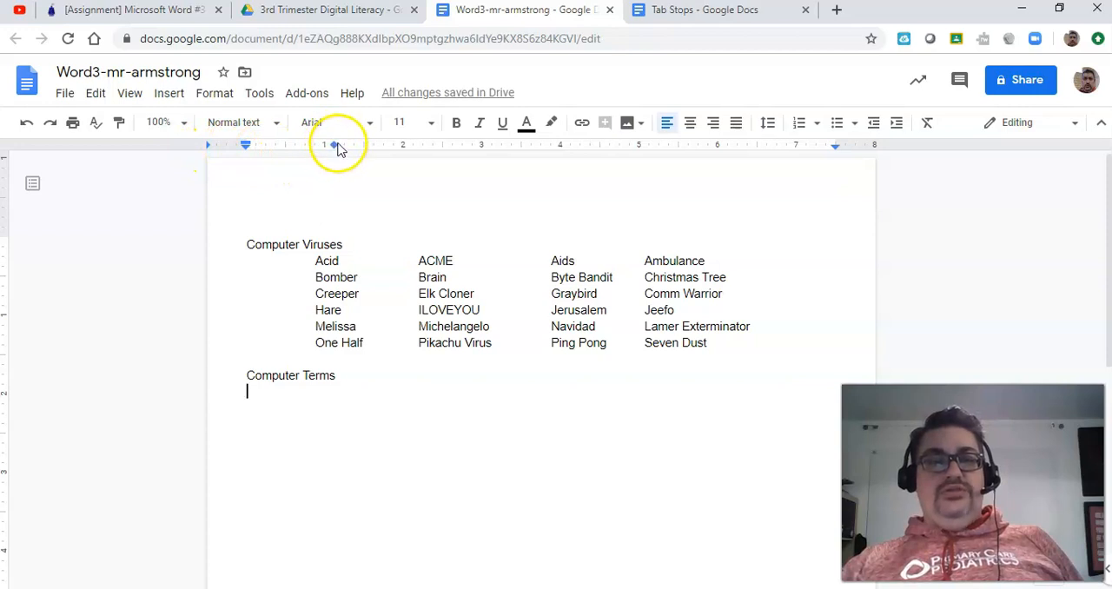
left_click(435, 145)
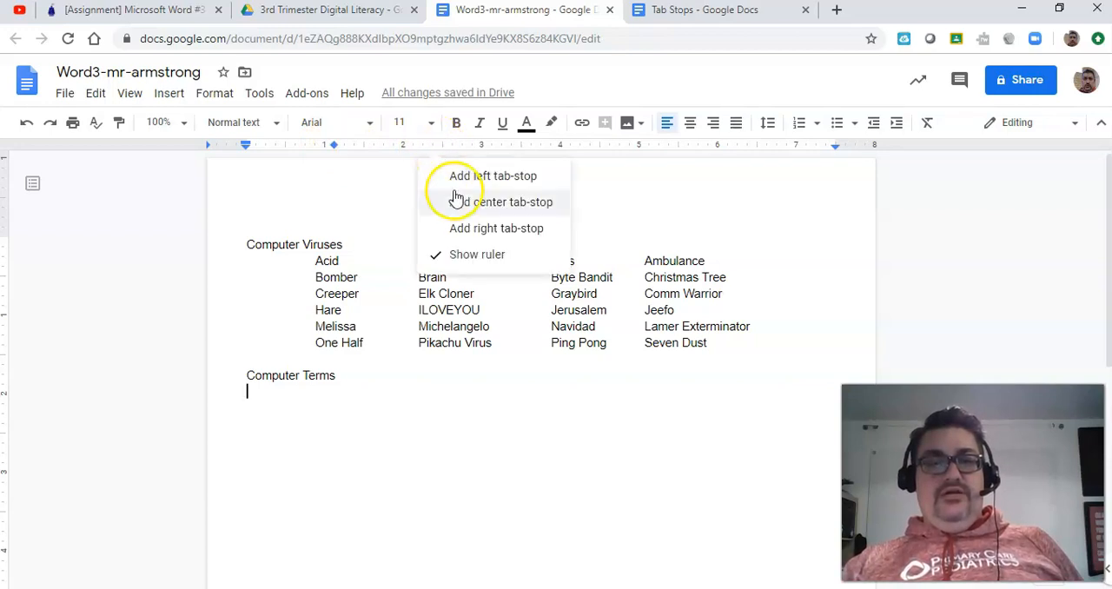
left_click(457, 202)
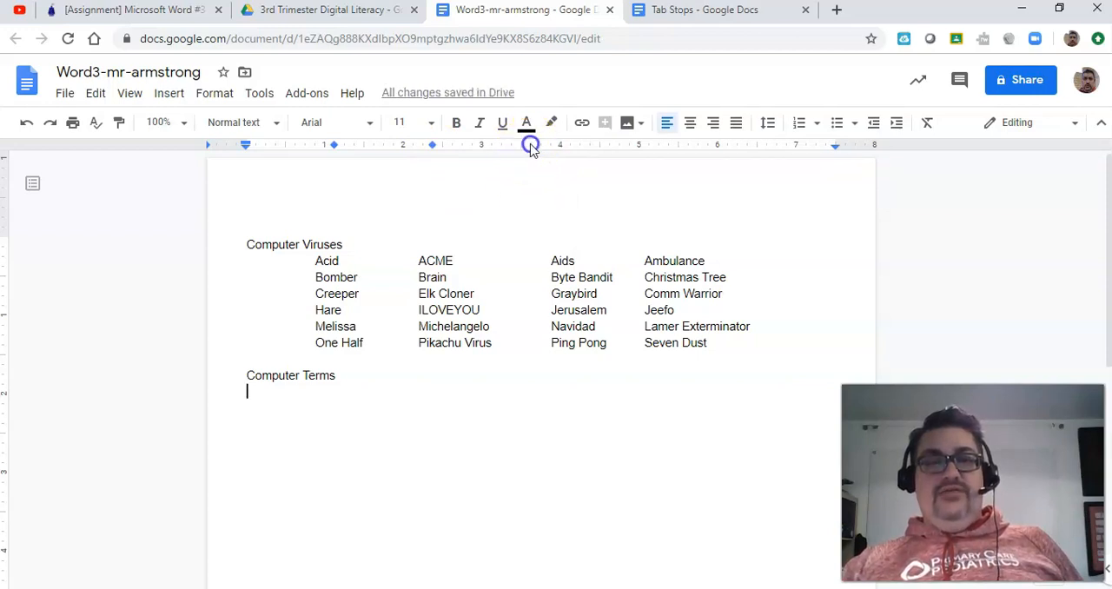
Step: Add center tab stops at about 3.6 and 4.9 inches for the last two Computer Terms columns, consulting the assignment
left_click(531, 146)
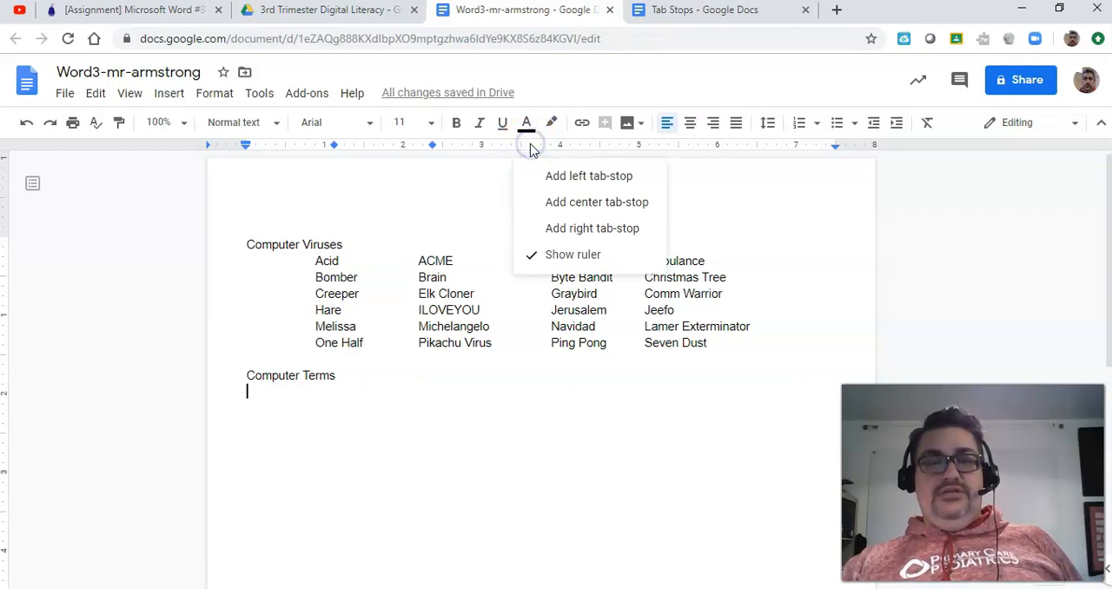
left_click(552, 202)
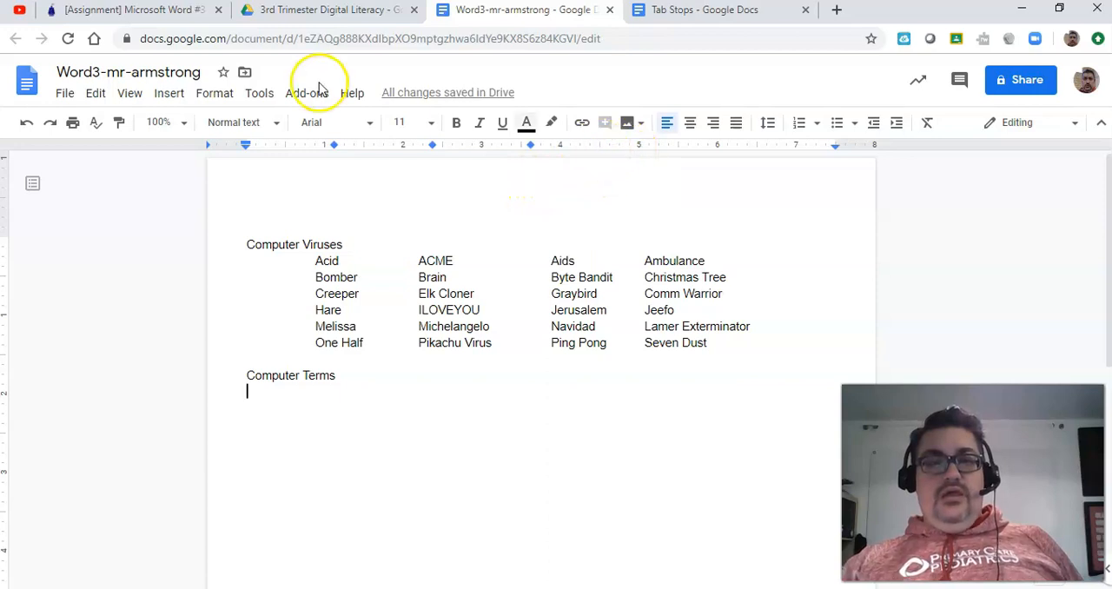
left_click(171, 12)
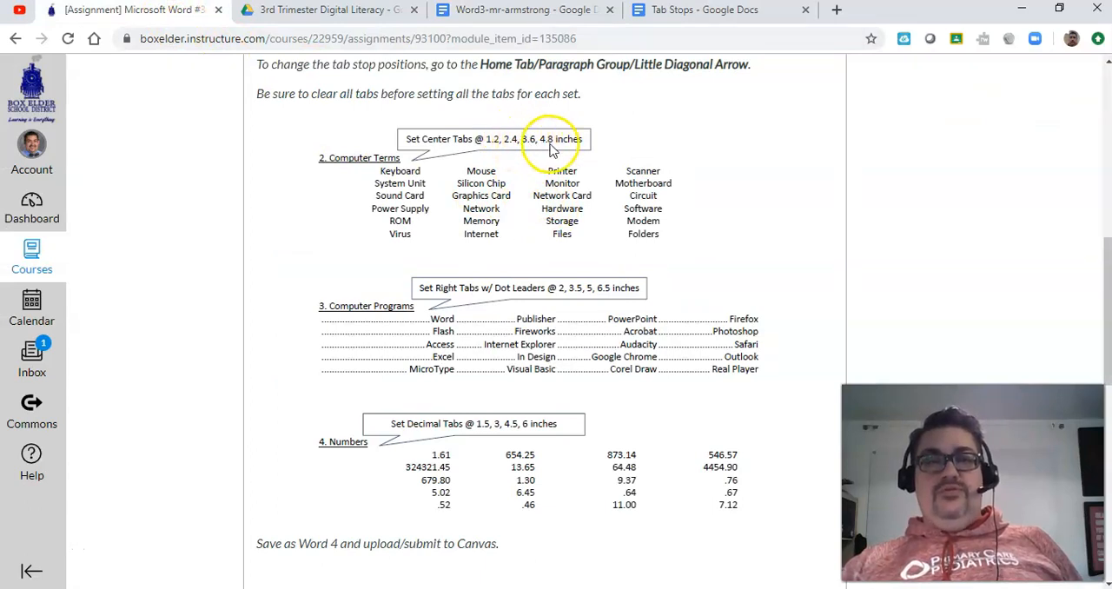
left_click(505, 16)
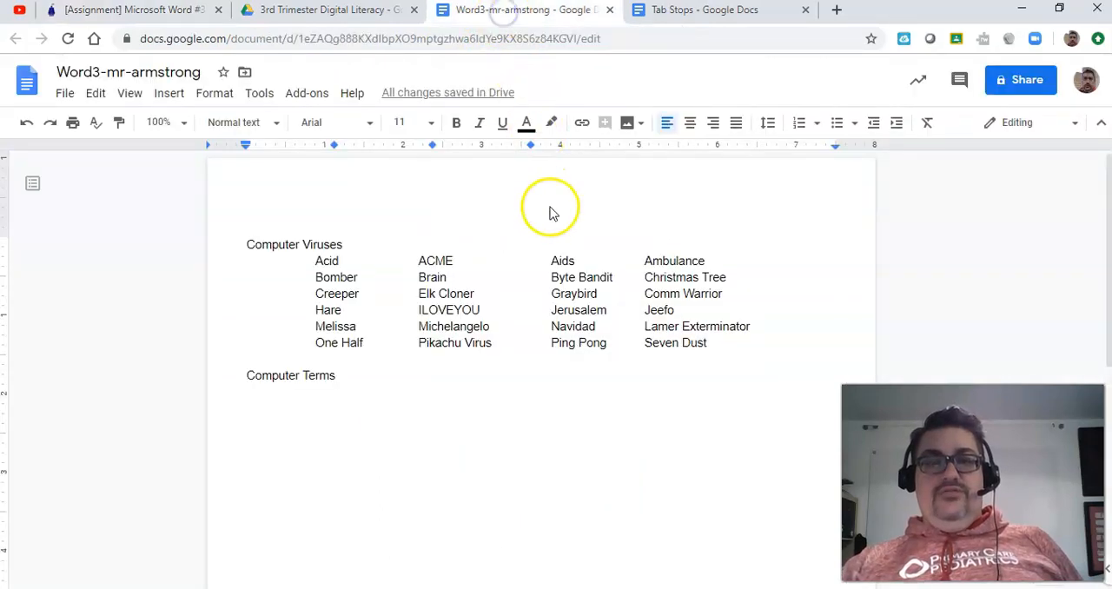
left_click(633, 147)
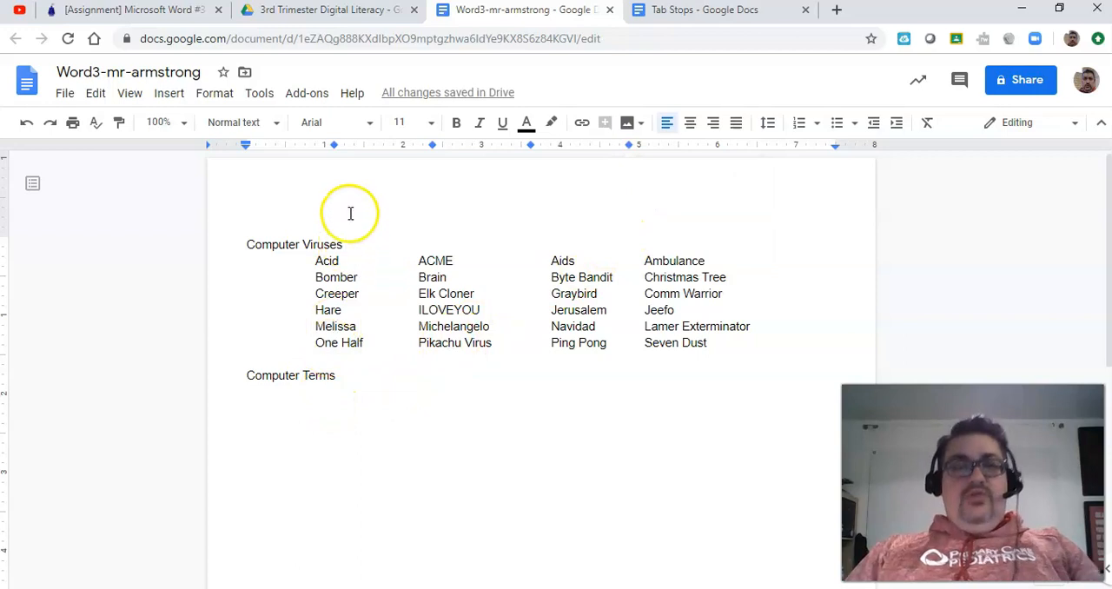
Step: Check the words in the assignment, enter the tabbed row "Keyboard", "Mouse", "Printer" and "Scanner" below "Computer Terms", and start a new line
left_click(334, 145)
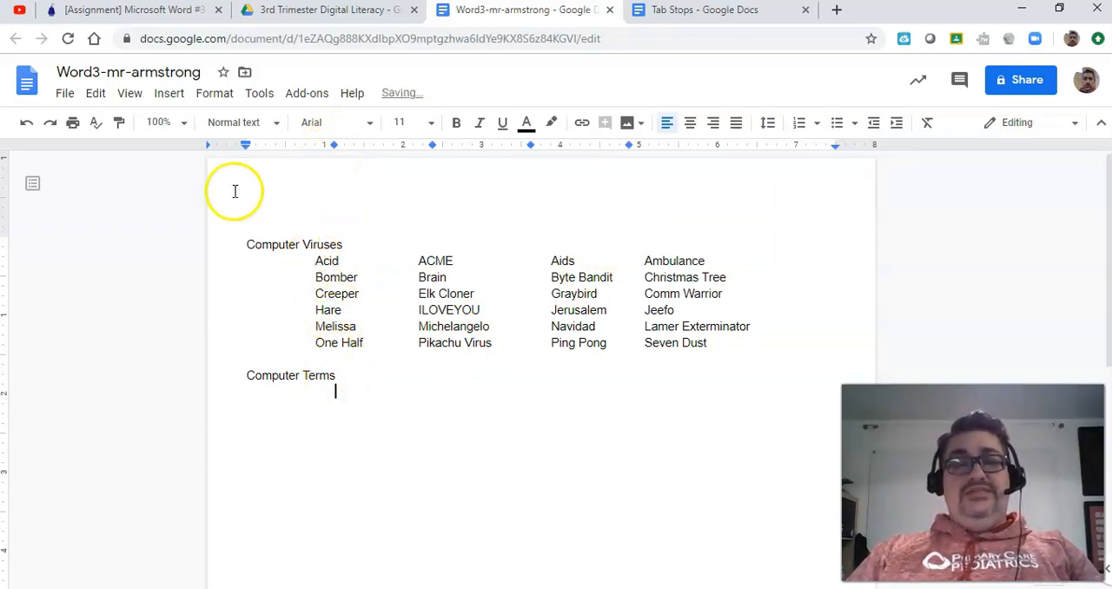
left_click(146, 14)
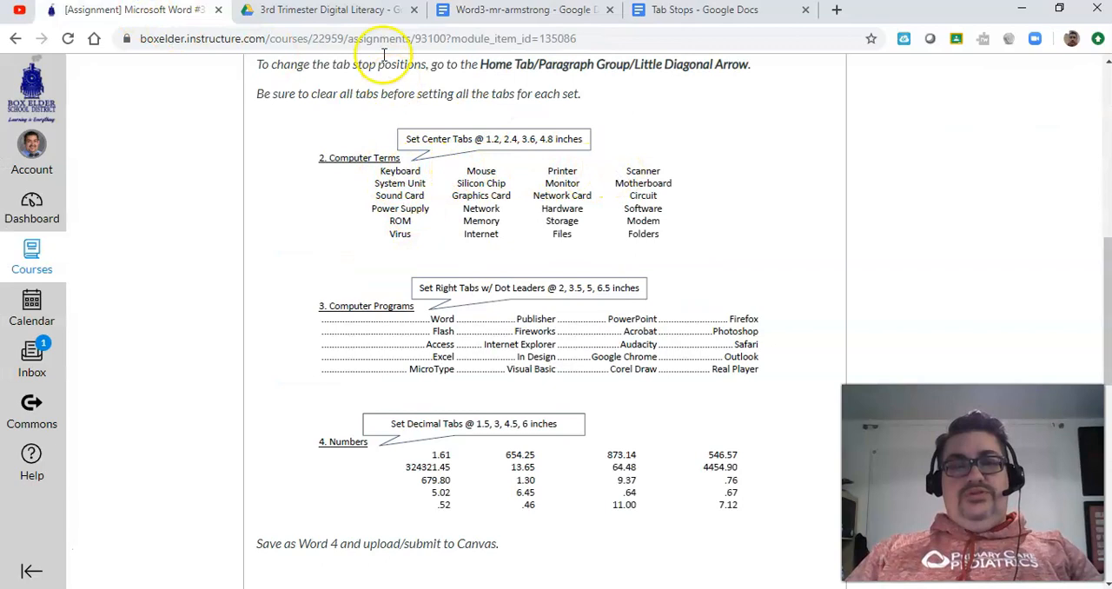
left_click(486, 10)
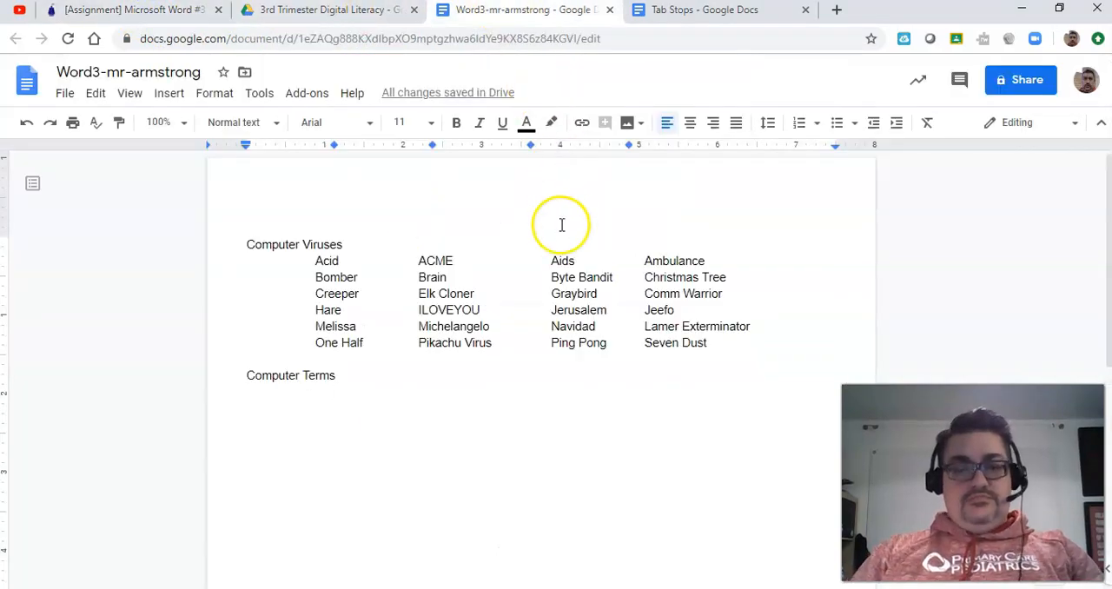
type("K")
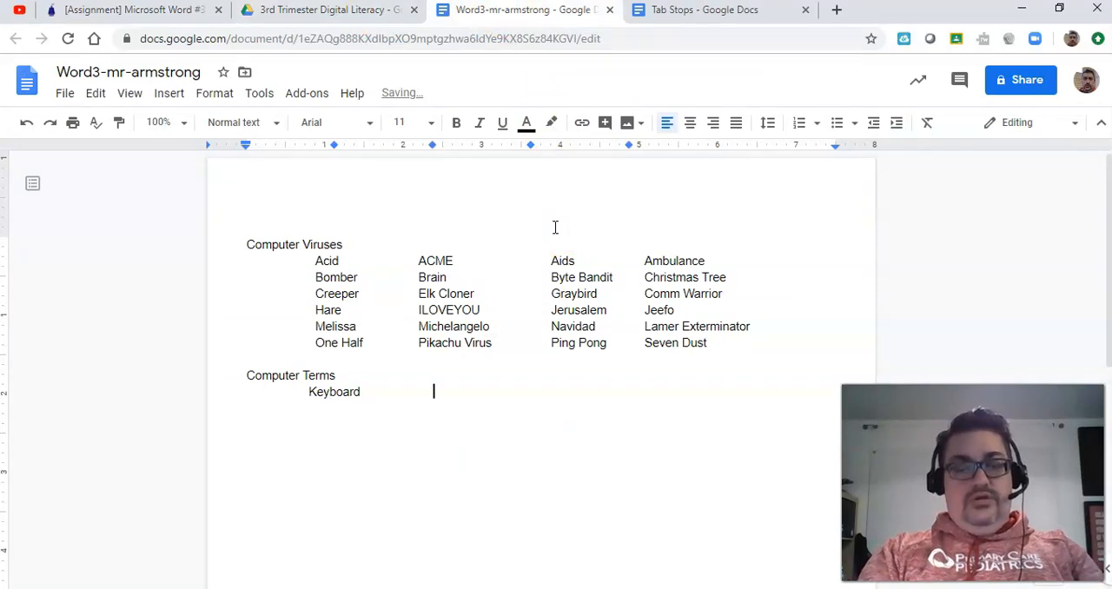
type("eyboard")
key("Tab")
type("Mo")
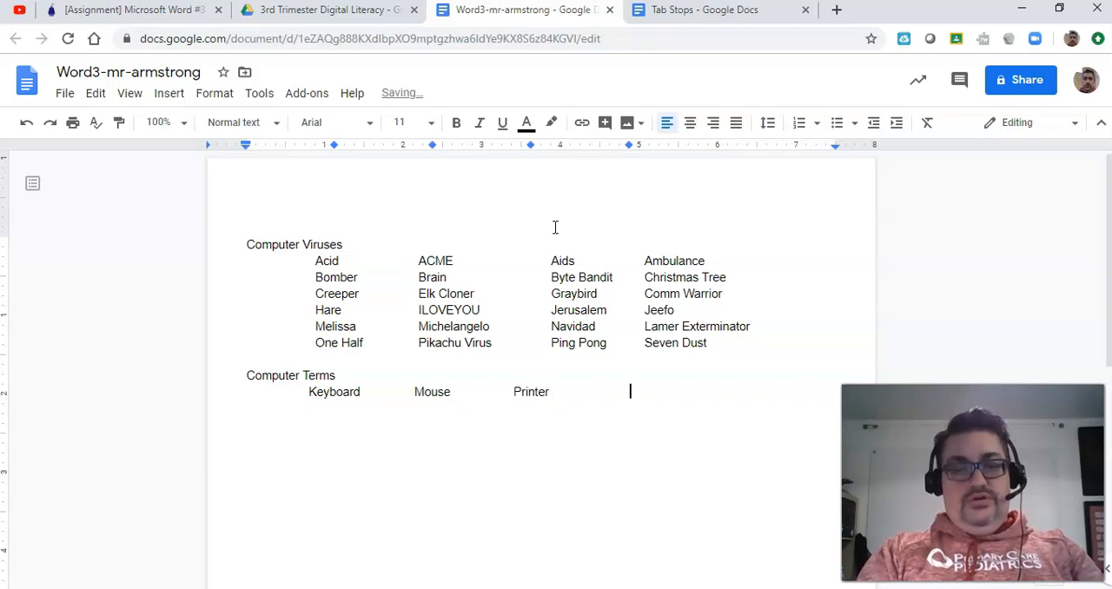
key("Return")
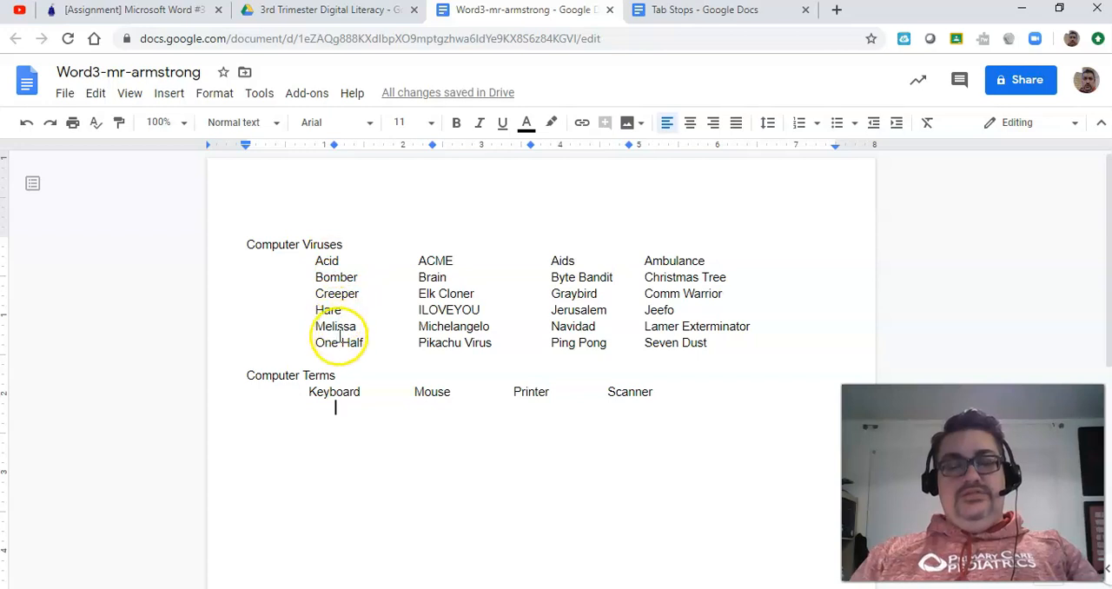
Step: Consult the remaining Computer Terms words in the assignment, and start a new line after "Folders", leaving a blank line below the list
left_click(136, 14)
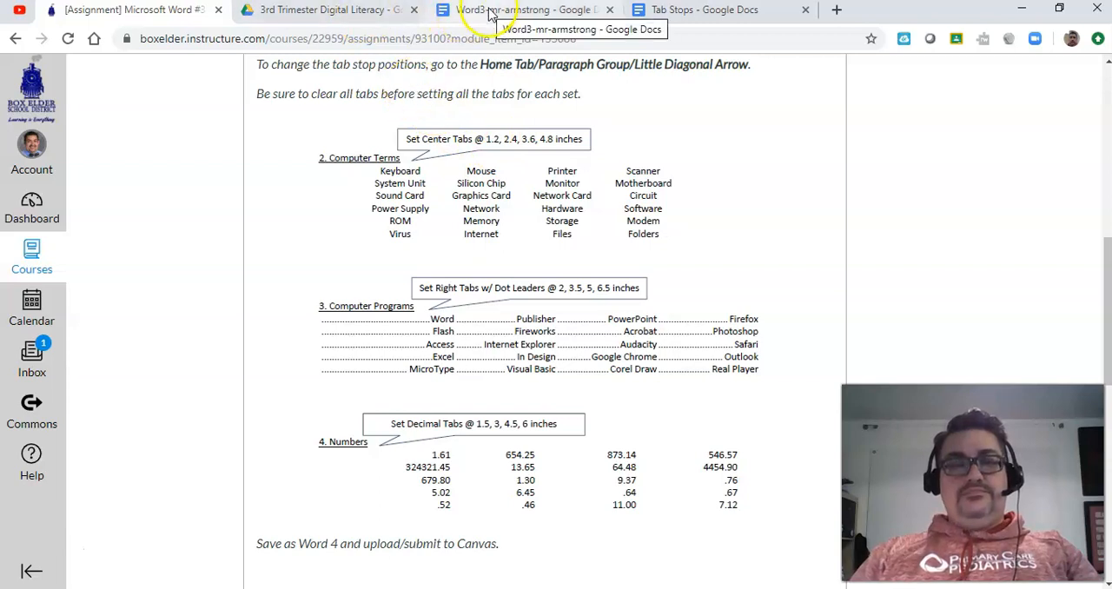
left_click(39, 554)
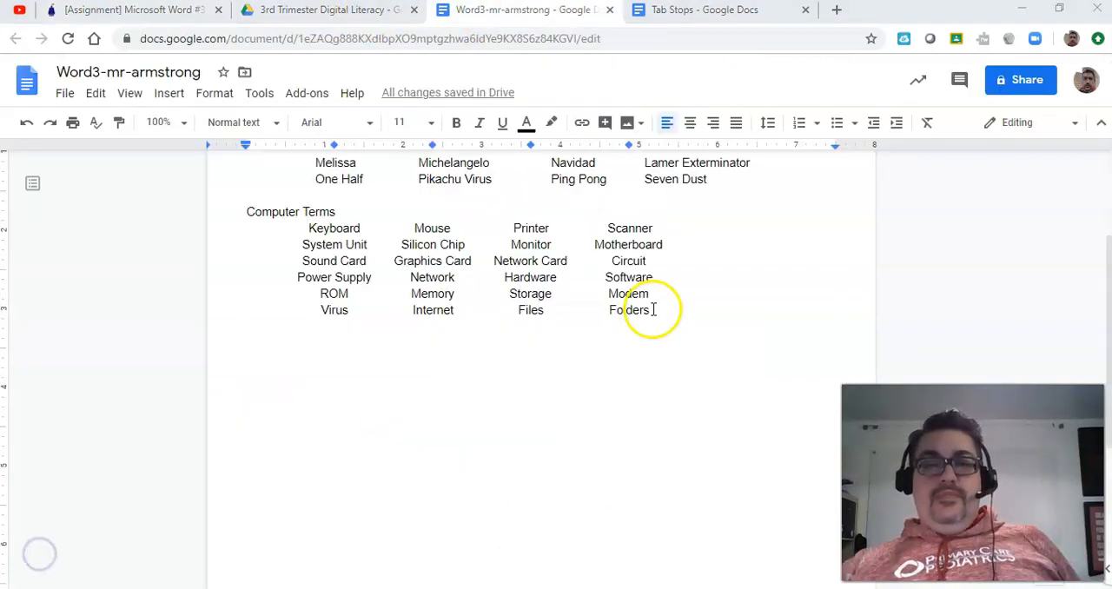
left_click(652, 310)
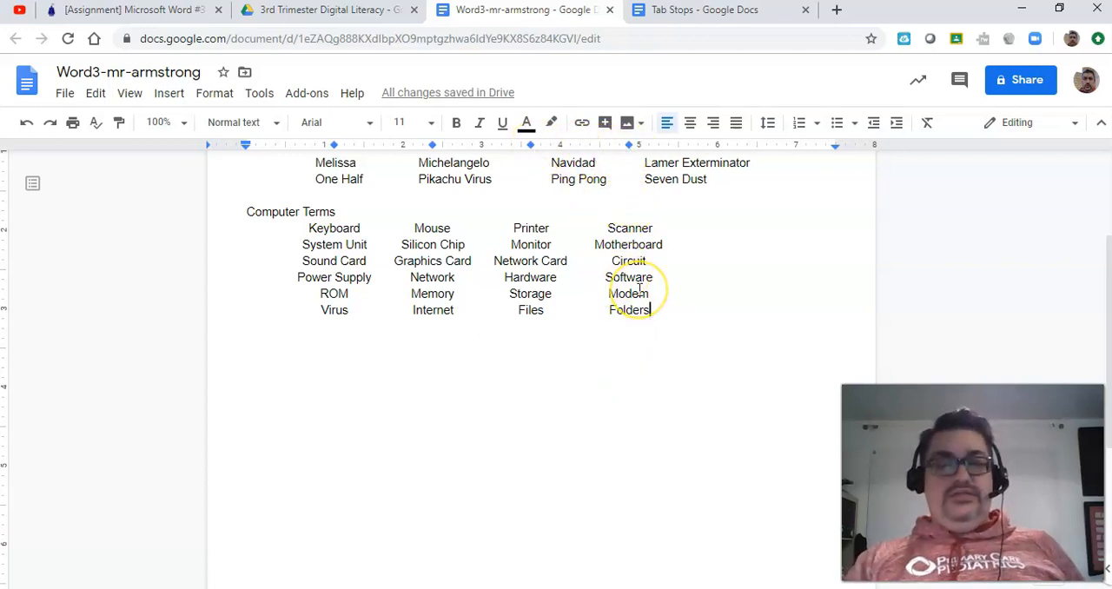
key("Return")
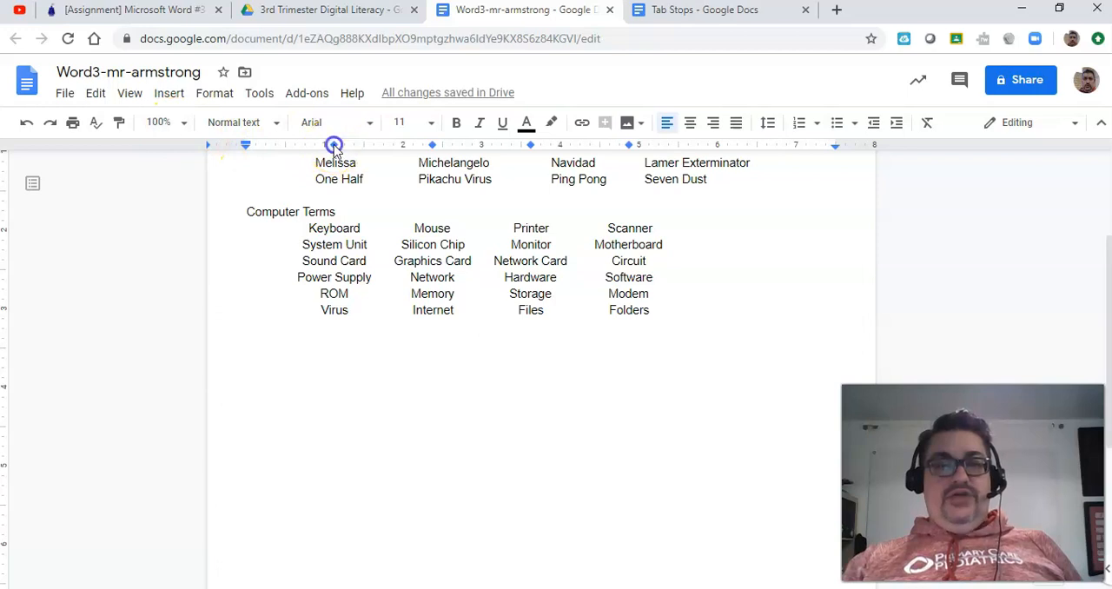
Step: Clear the four center tab stops from the new line below the Computer Terms list by moving them to the page edge at -0.50 inches
left_click_drag(312, 148, 193, 144)
mouse_move(410, 148)
left_mouse_down()
mouse_move(434, 145)
mouse_move(188, 145)
left_mouse_up()
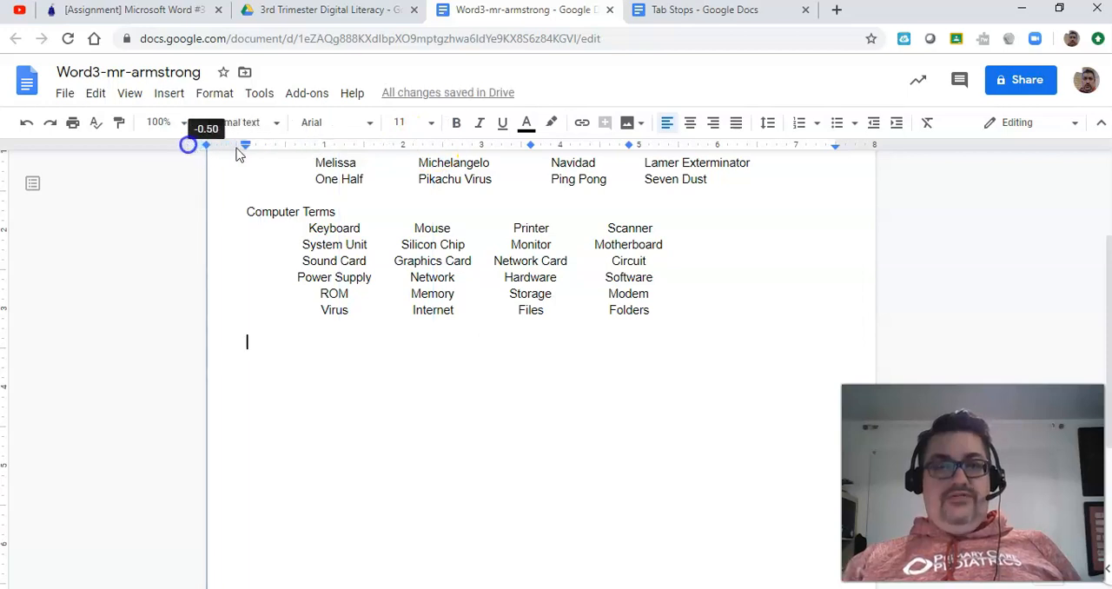
left_click_drag(531, 146, 206, 145)
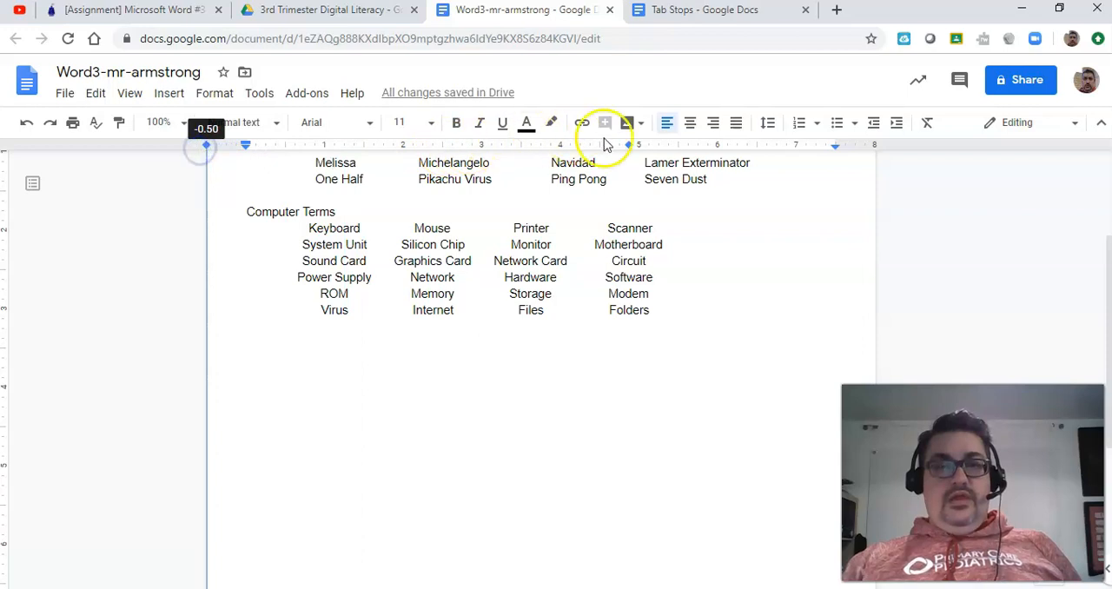
left_click_drag(592, 148, 192, 152)
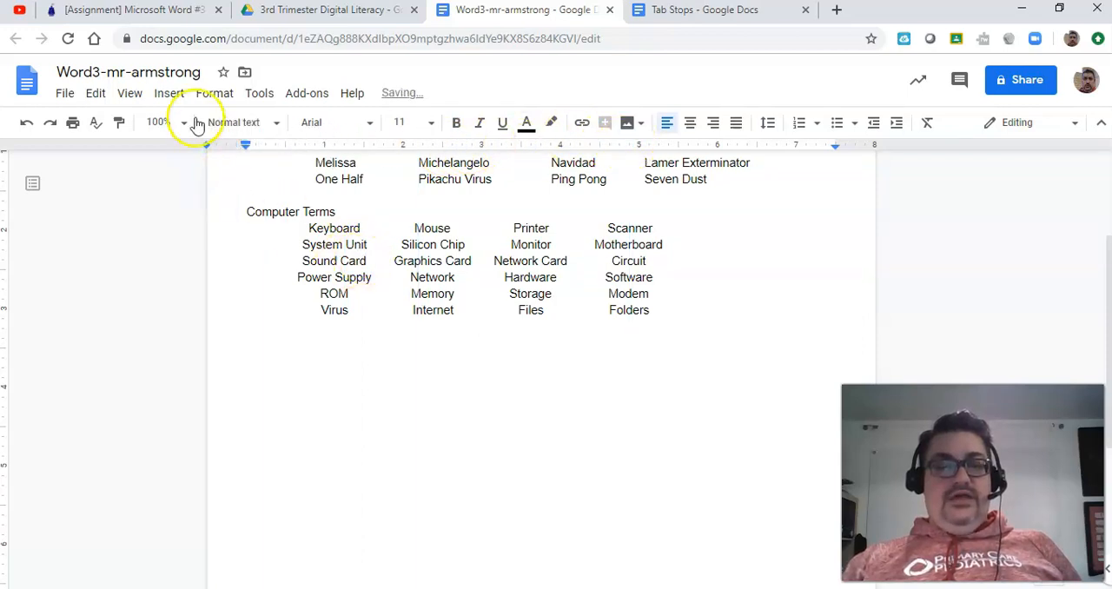
Step: Consult the assignment's third section, enter the heading "Computer Programs" below the Computer Terms list, and start a new line
left_click(172, 13)
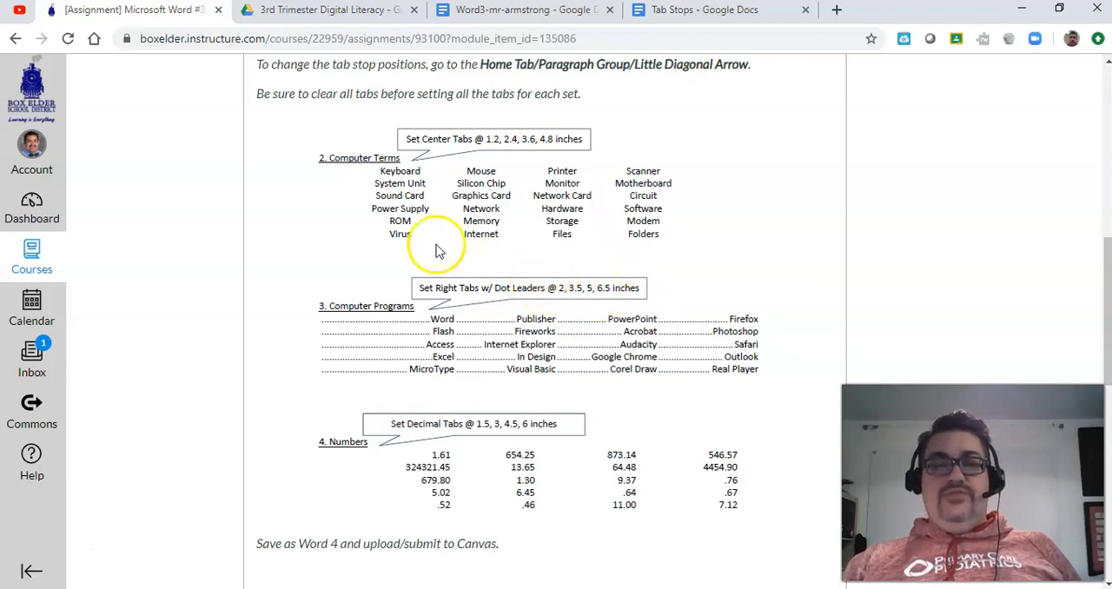
left_click(519, 12)
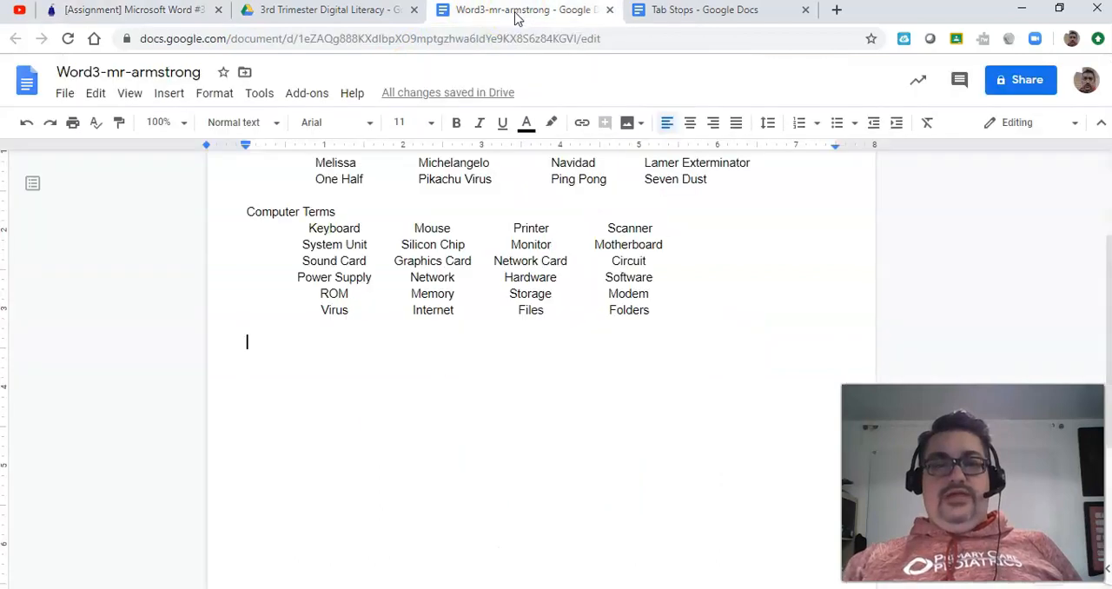
type("COmputer Programs")
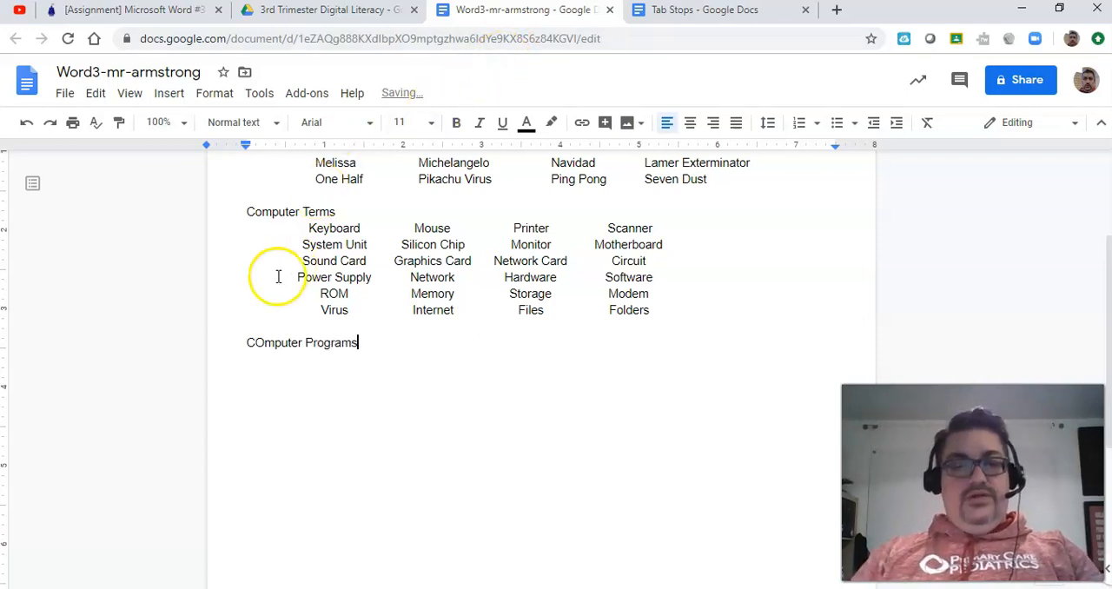
left_click(265, 342)
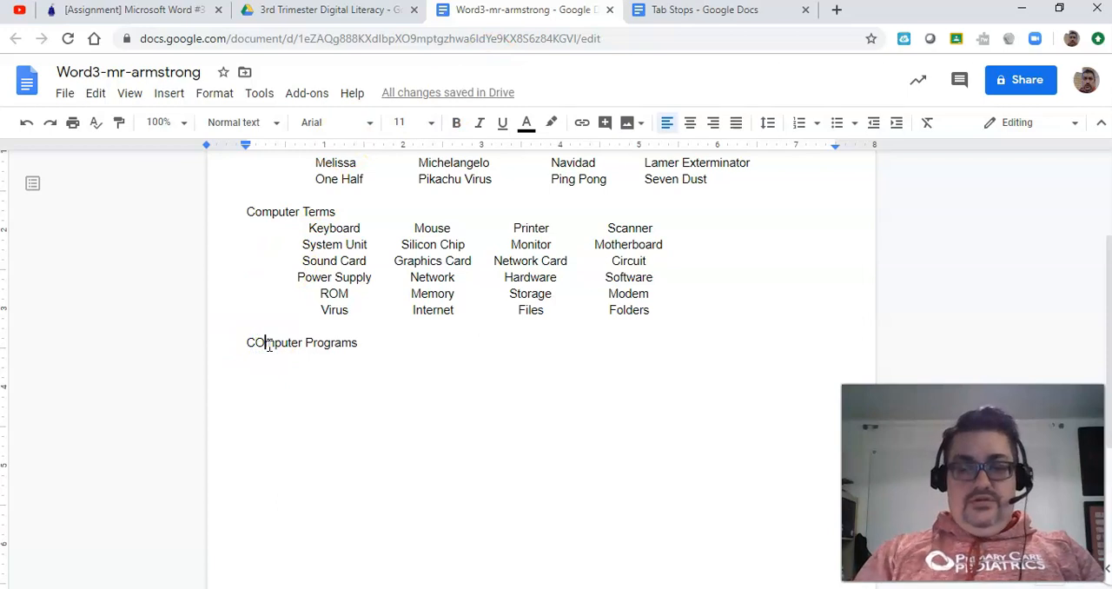
key("BackSpace")
type("o")
left_click(364, 343)
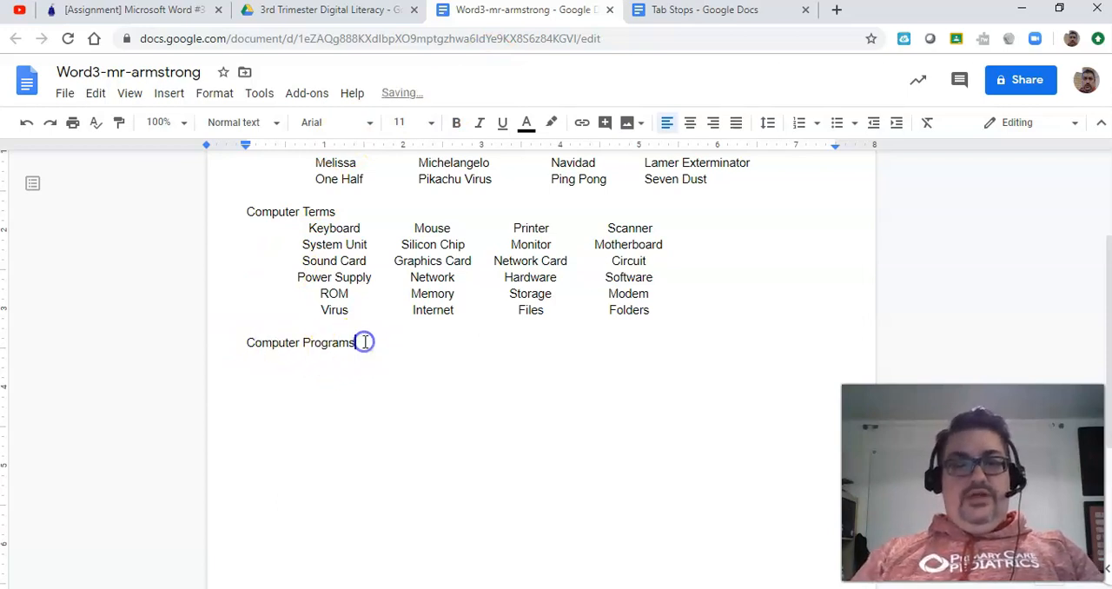
key("Return")
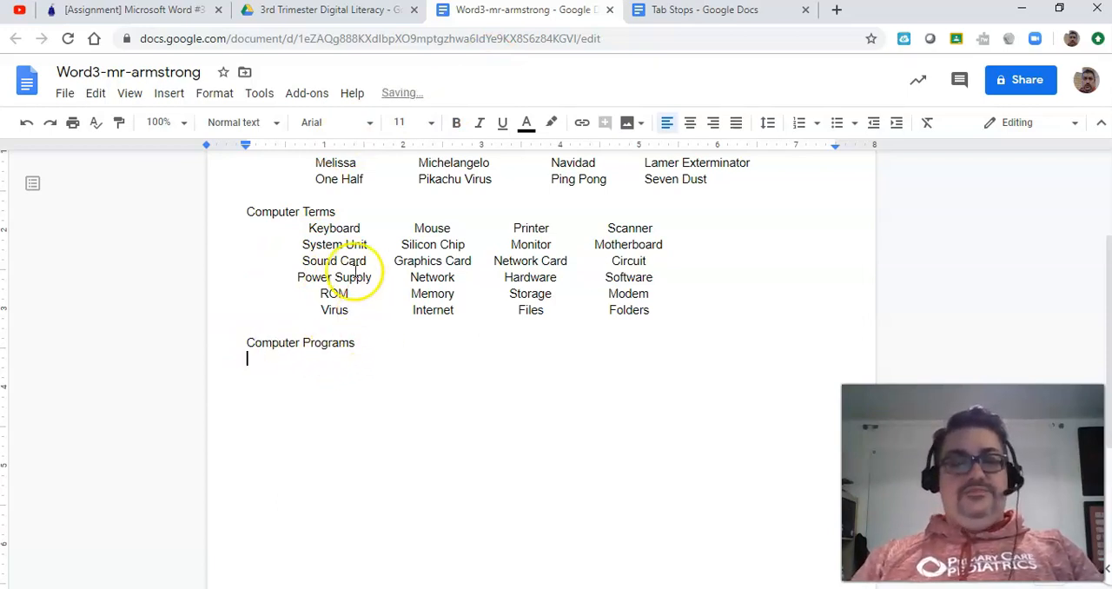
Step: Check the tab positions in the assignment and add right tab stops at 2, 3.5, 5 and 6.5 inches for the line below "Computer Programs"
left_click(173, 12)
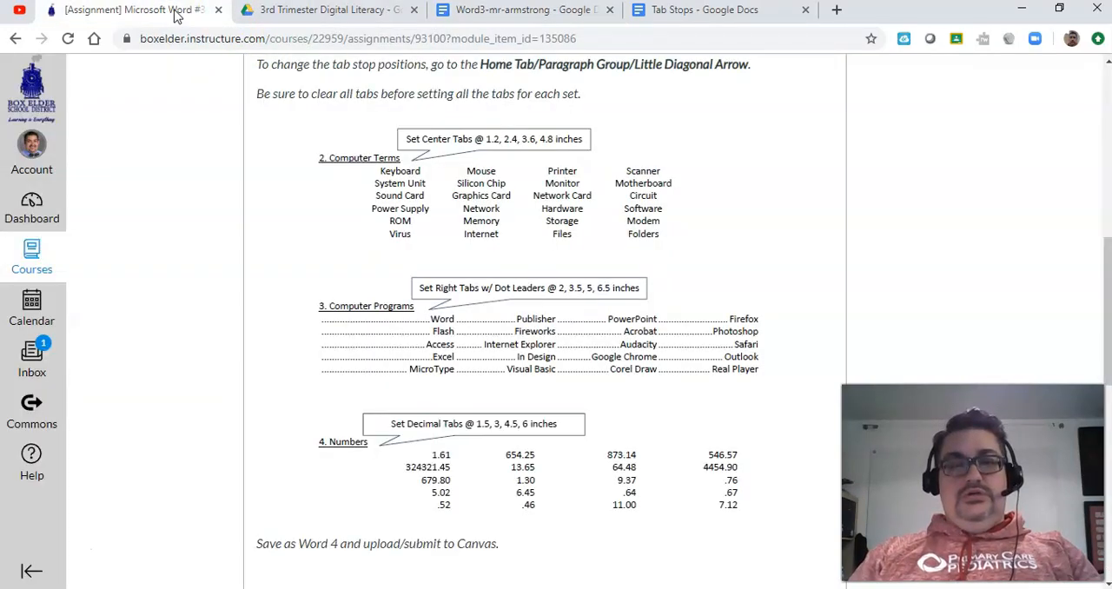
left_click(476, 12)
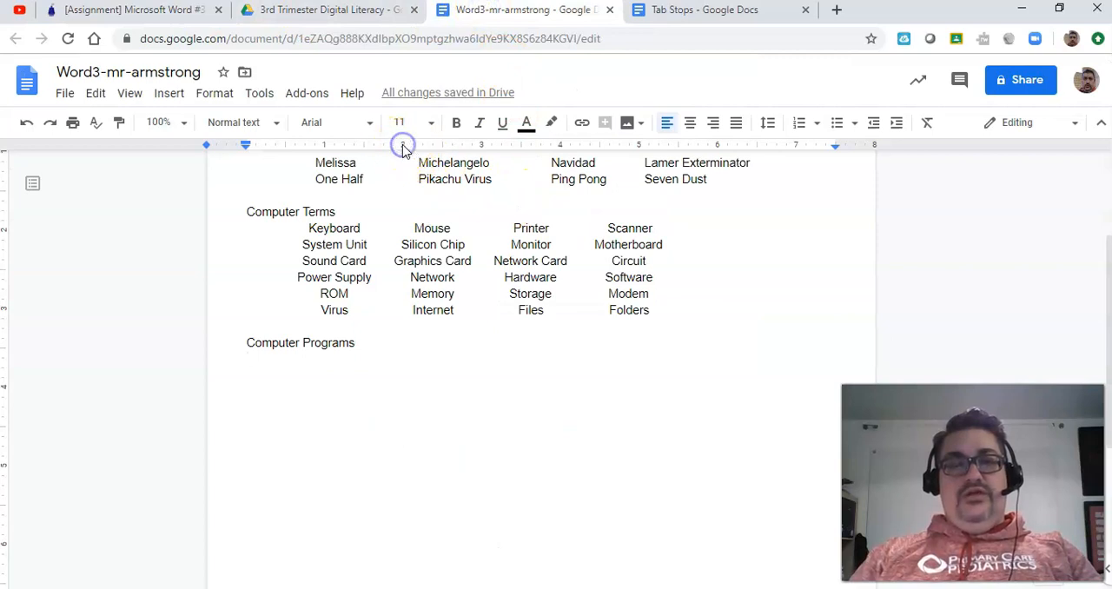
left_click(402, 150)
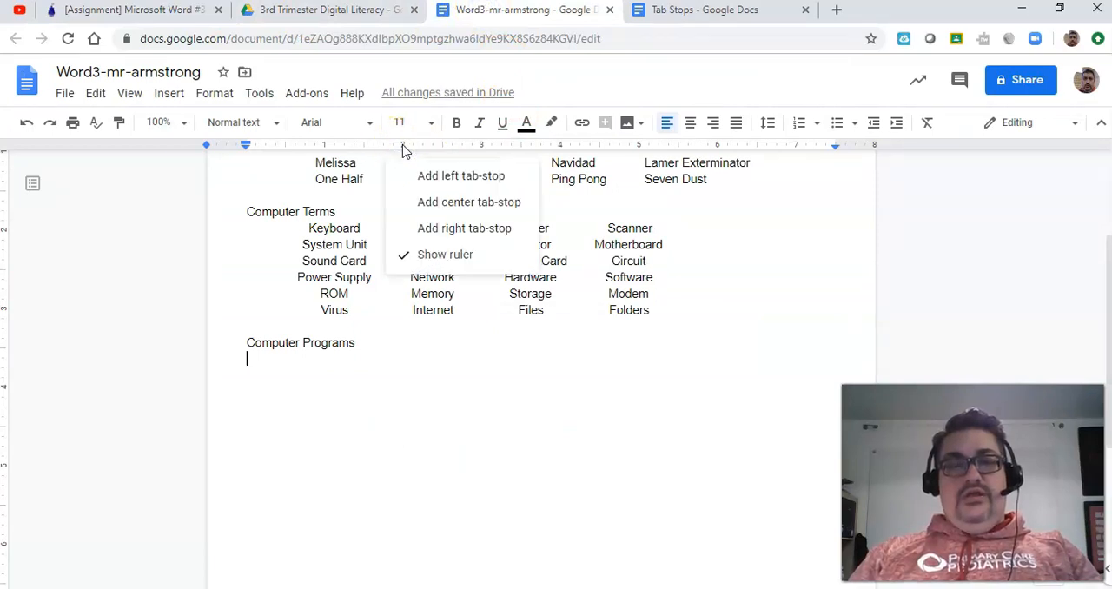
left_click(425, 227)
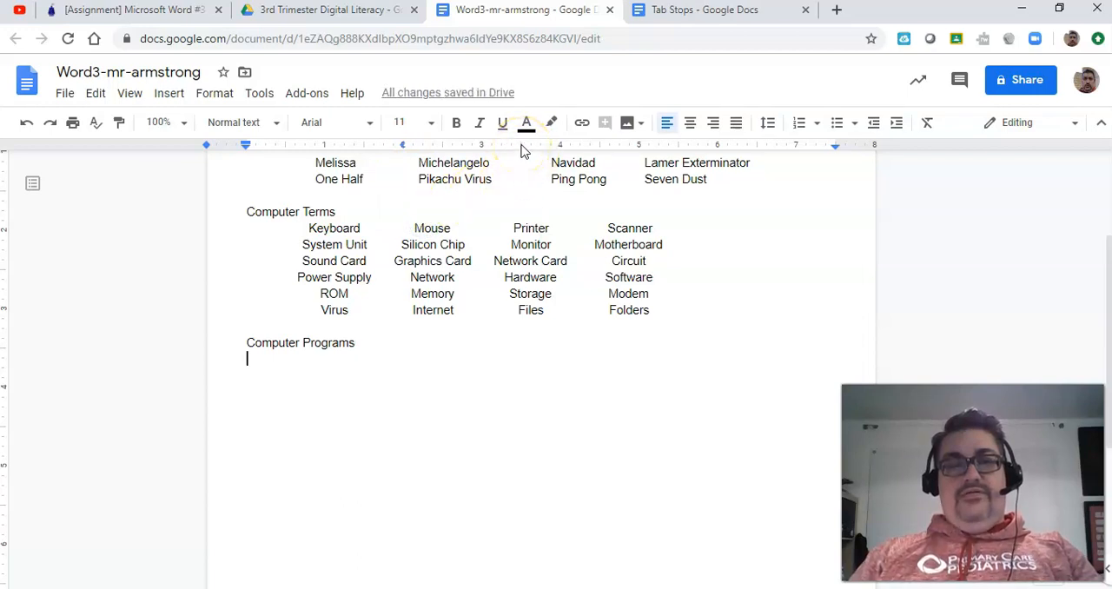
left_click(521, 148)
left_click(548, 226)
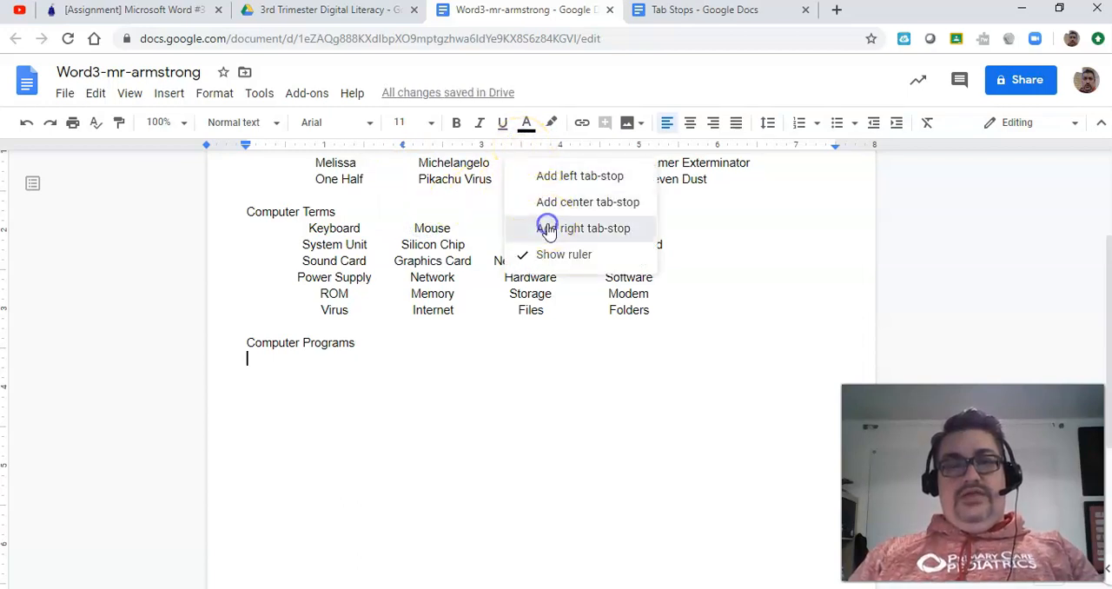
left_click(640, 146)
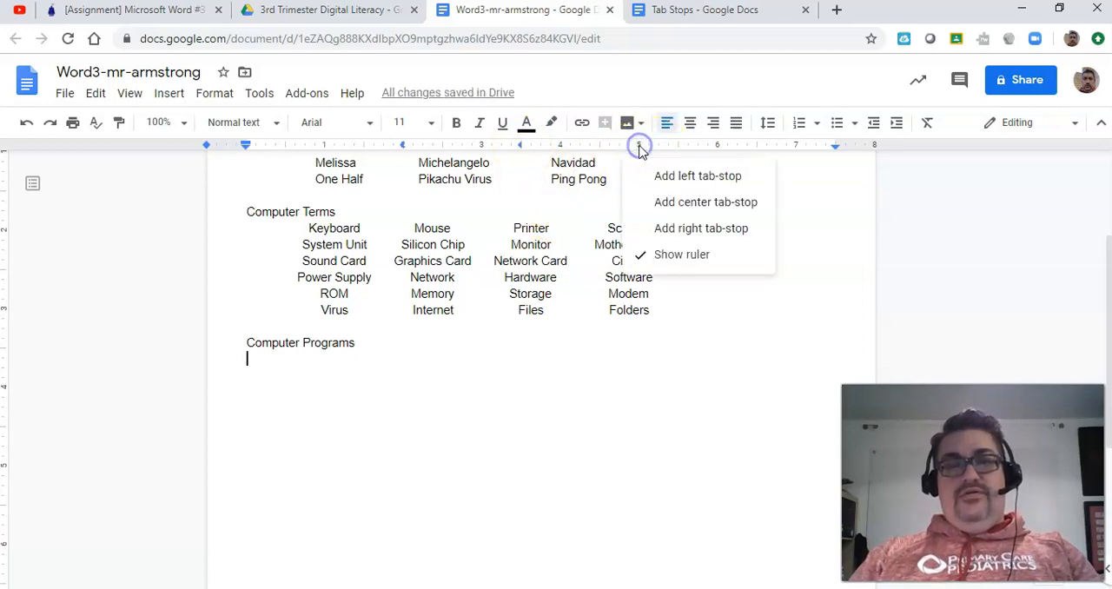
left_click(653, 228)
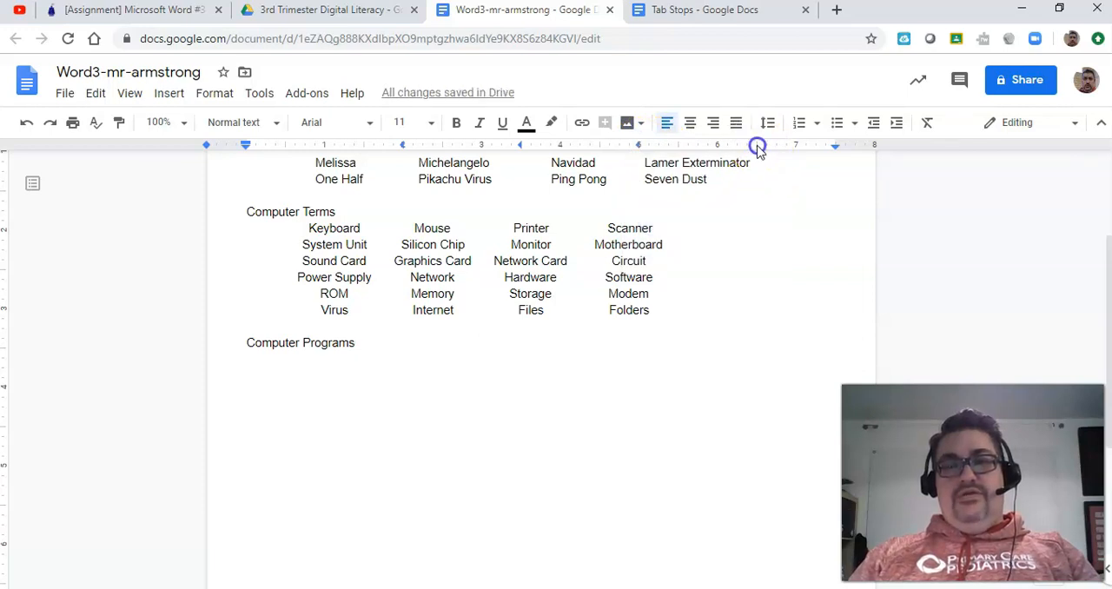
left_click(757, 146)
left_click(781, 228)
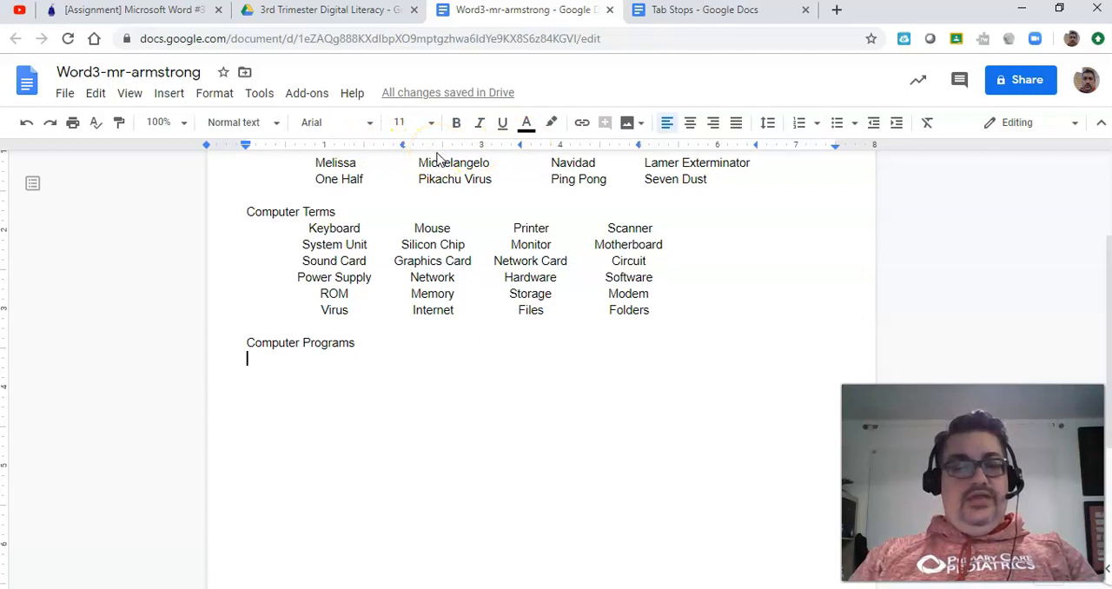
Step: Check the program names in the assignment and enter the tabbed row "Word", "Powerpoint", "Publisher" and "Firefox" below "Computer Programs"
key("Tab")
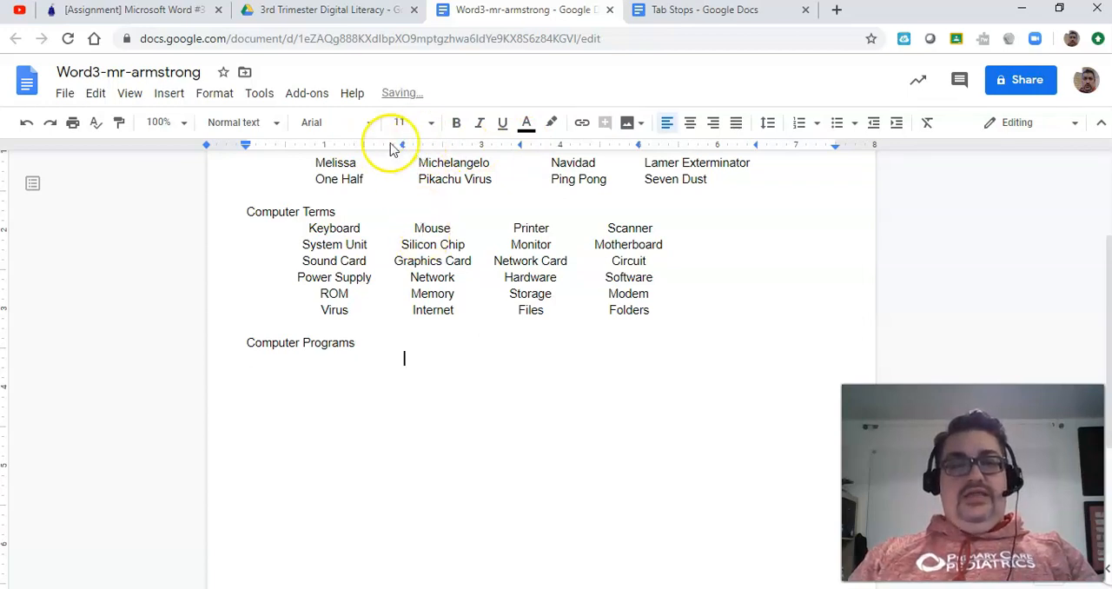
left_click(180, 16)
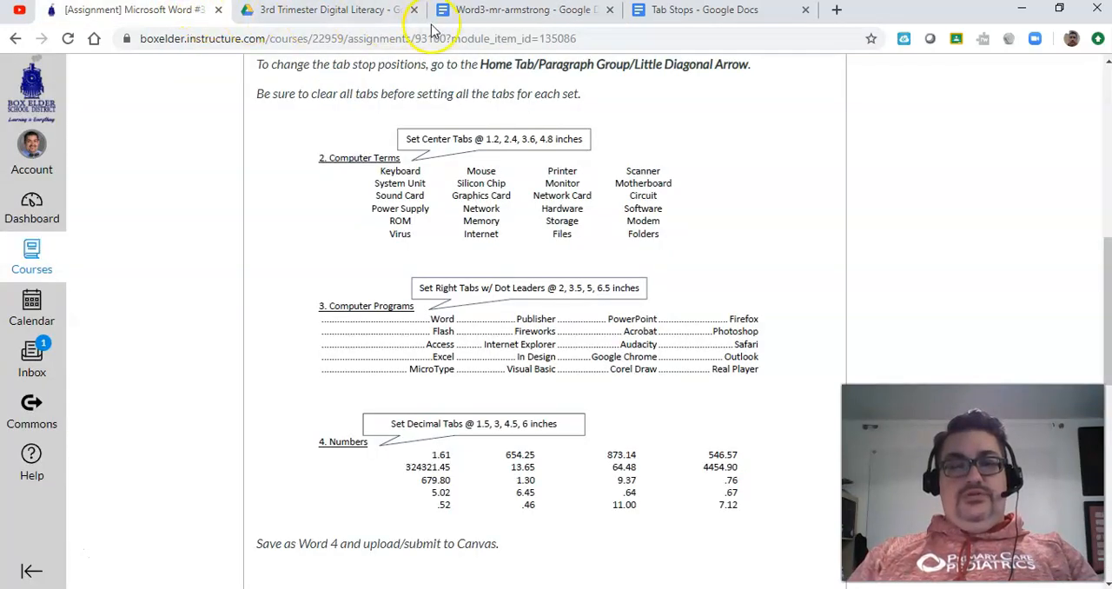
left_click(528, 14)
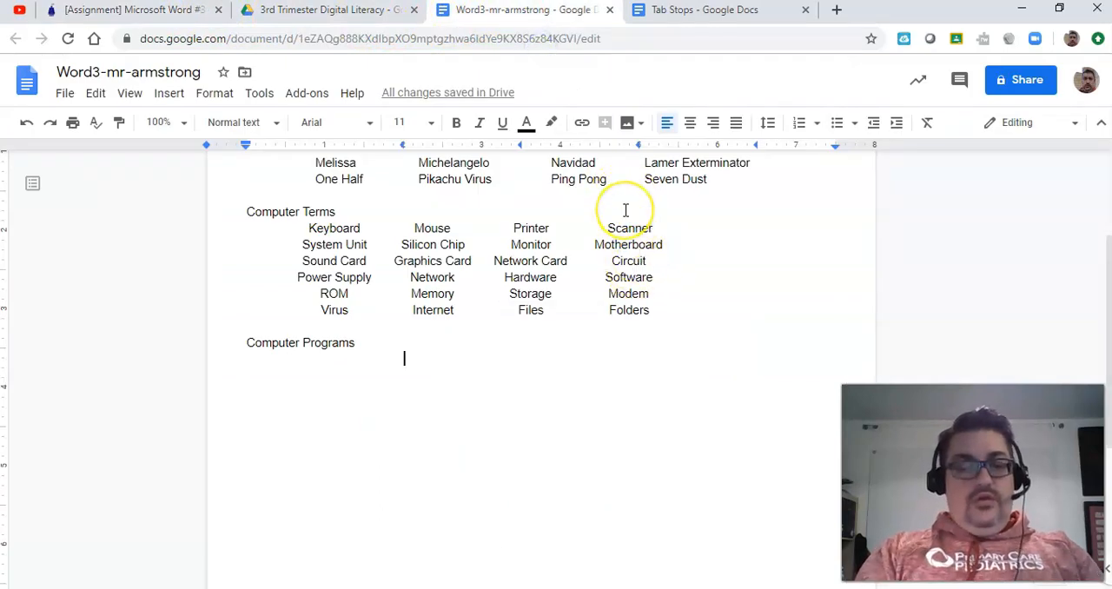
type("Word Powerpoint Publisher")
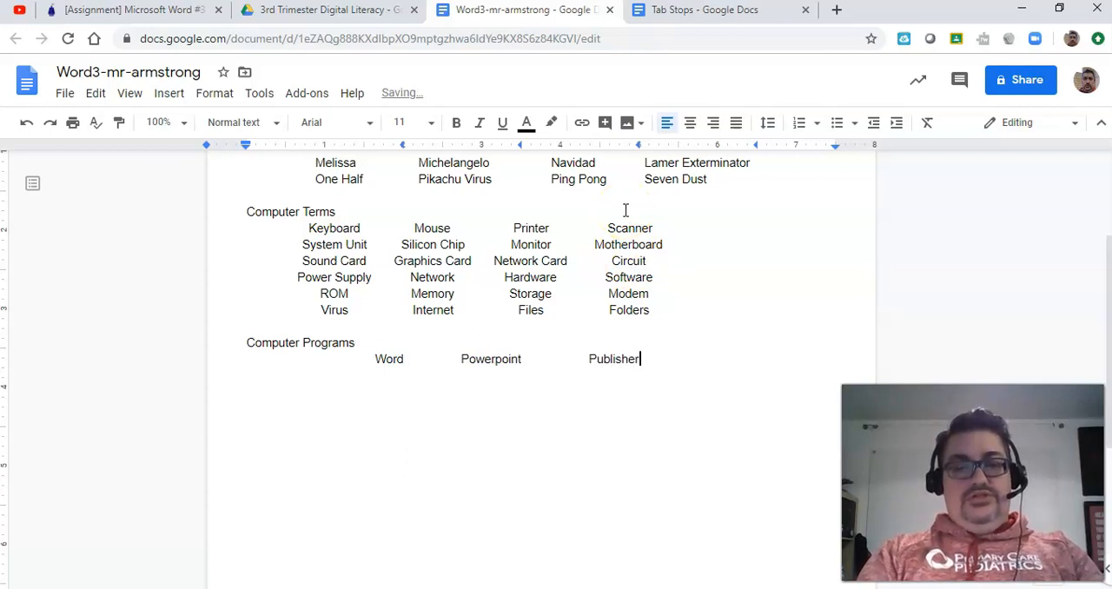
type("Firefox")
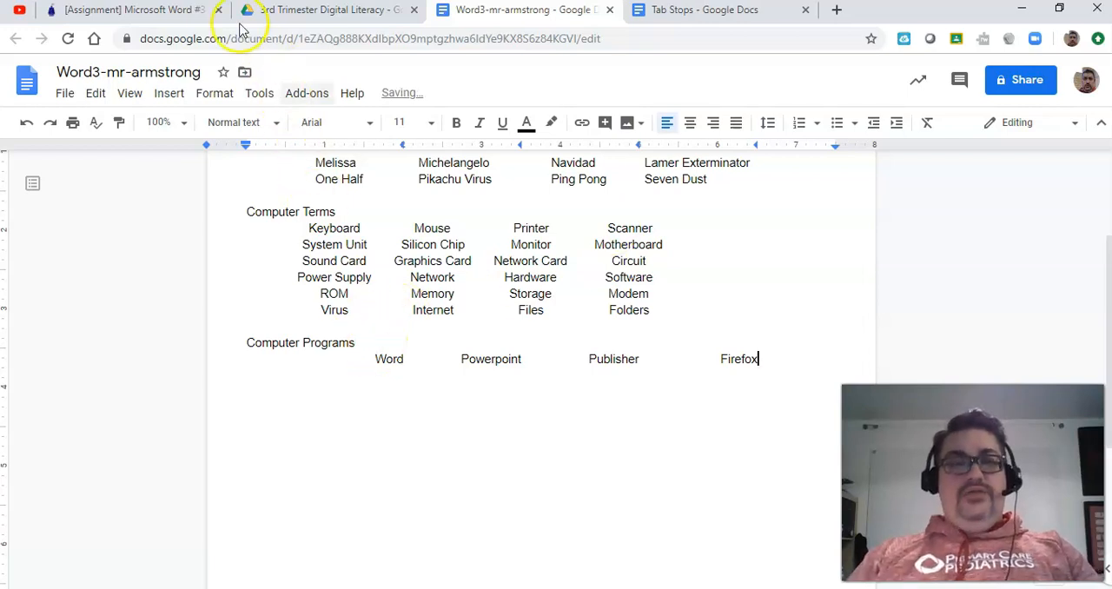
Step: Check the dot leaders in the assignment and insert a row of periods directly before "Word" in the Computer Programs list
left_click(165, 13)
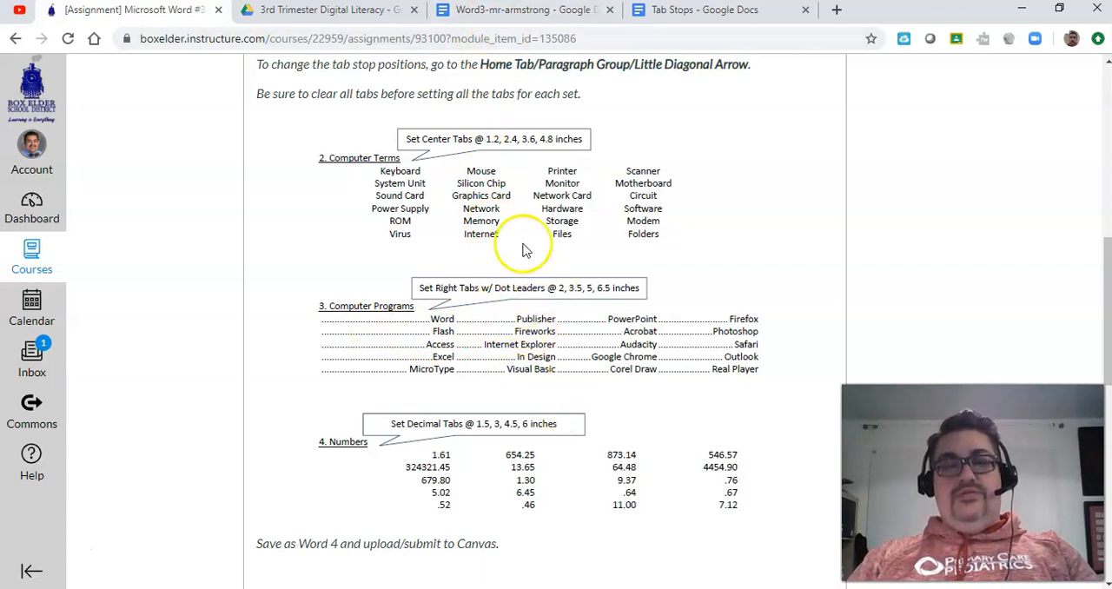
left_click(524, 12)
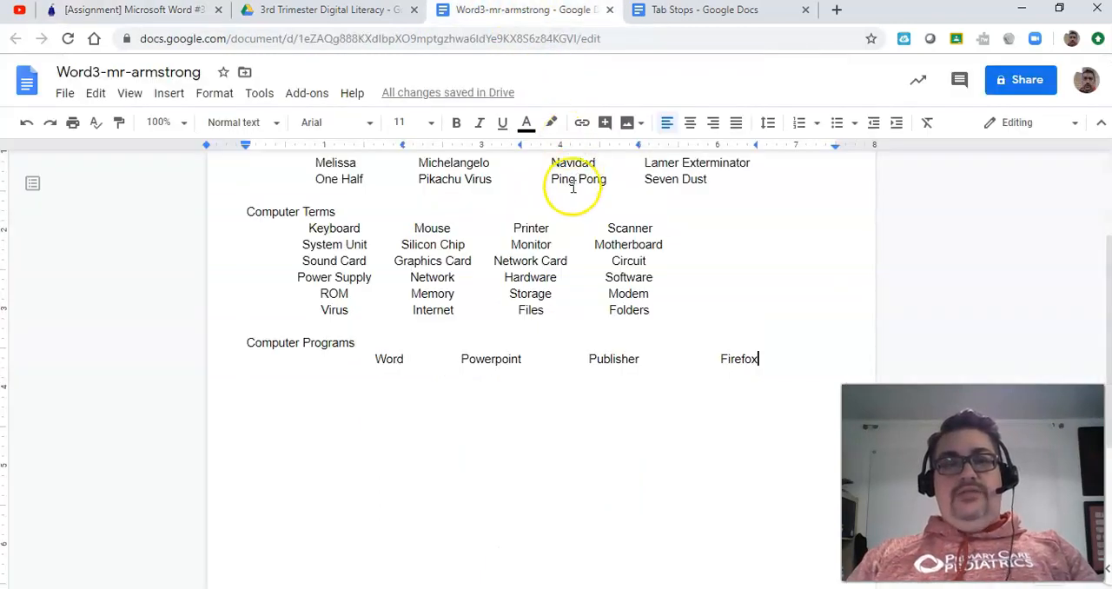
left_click(375, 359)
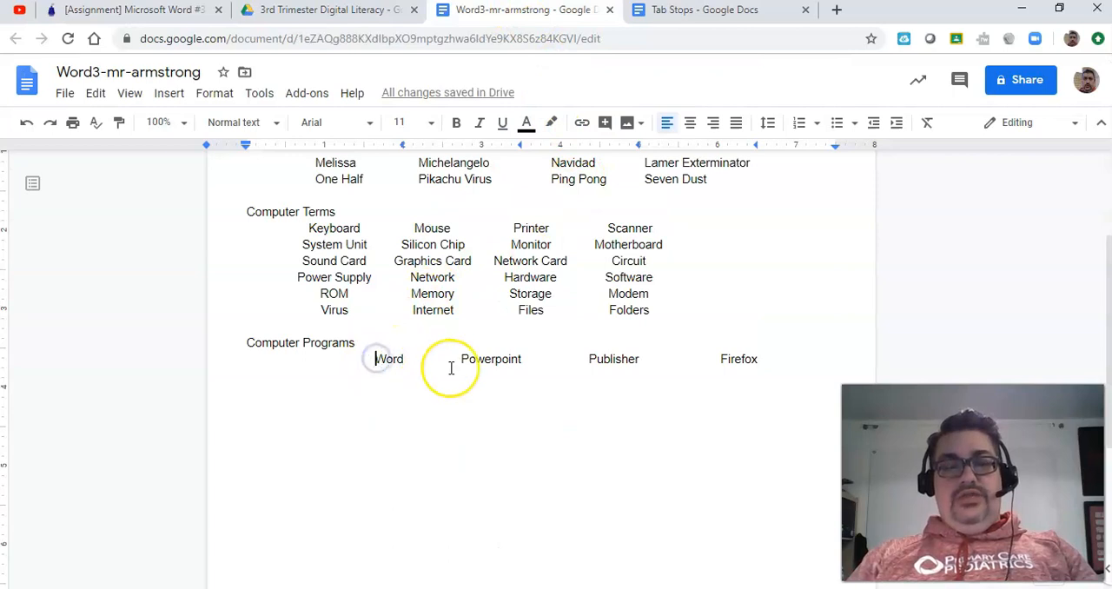
type(".")
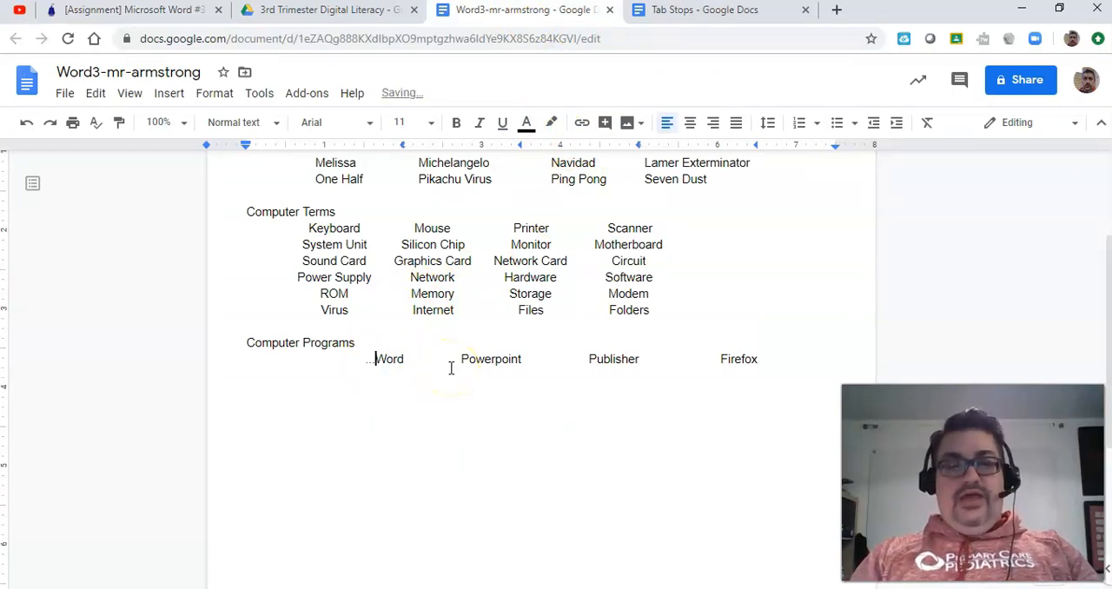
type("..............")
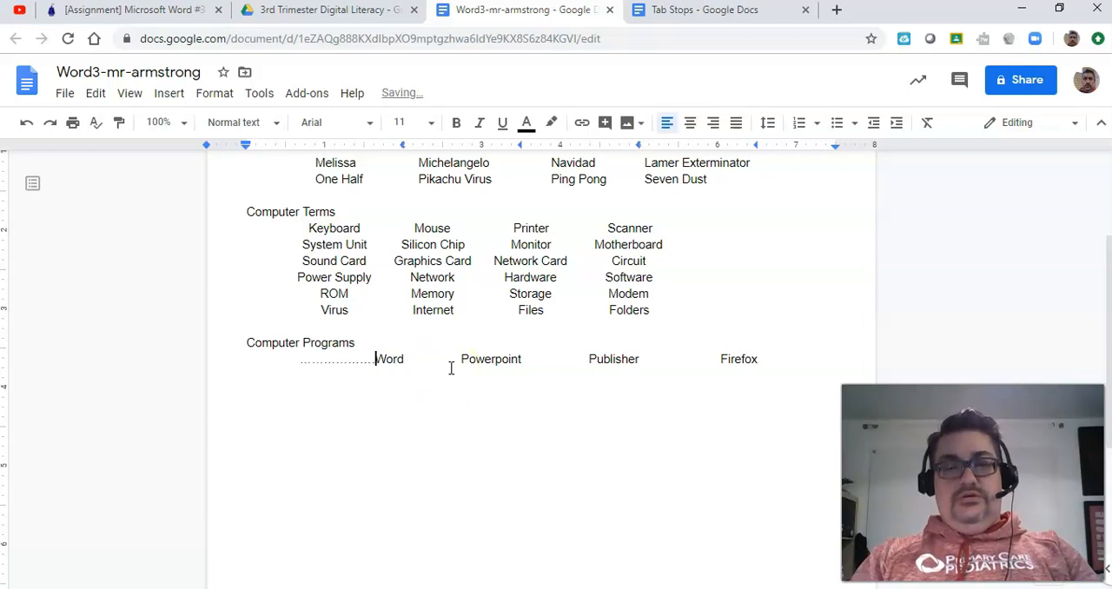
type("..")
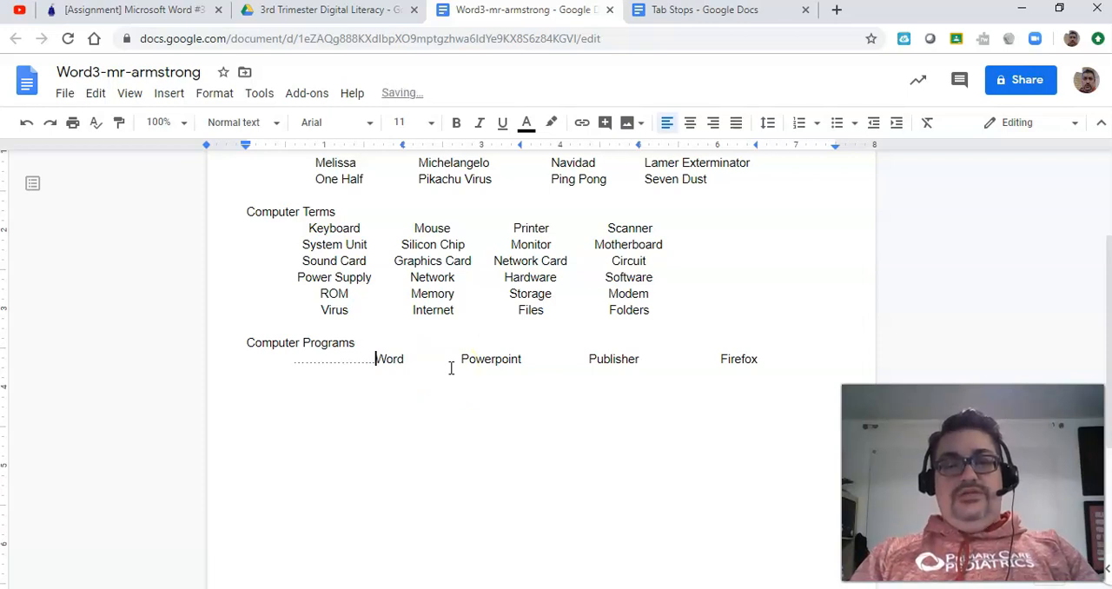